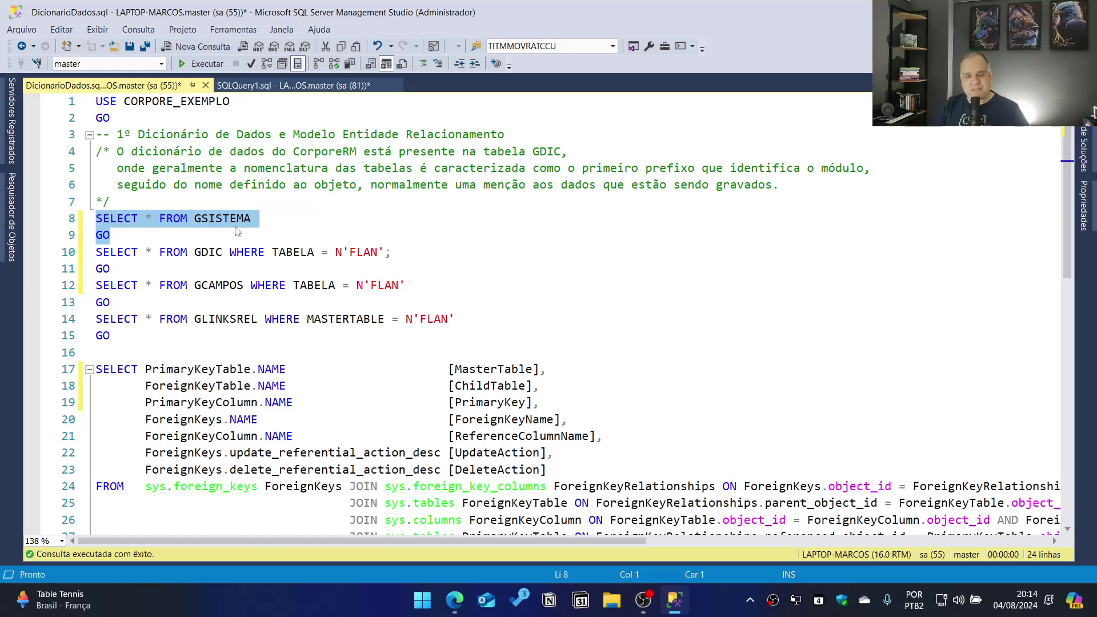
# Try to run the SELECT * FROM GSISTEMA query against the master database, then hide the results pane
pyautogui.press('F5')
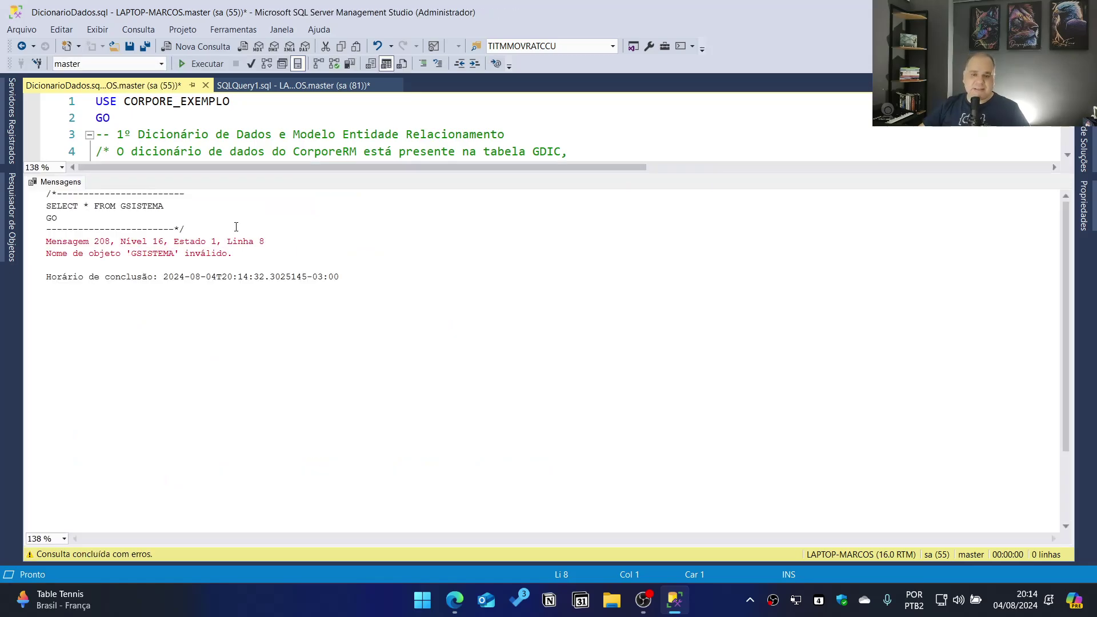
pyautogui.hotkey('ctrl', 'r')
# Run only the USE CORPORE_EXEMPLO statement to change the active database, then hide the results pane
pyautogui.click(200, 118)
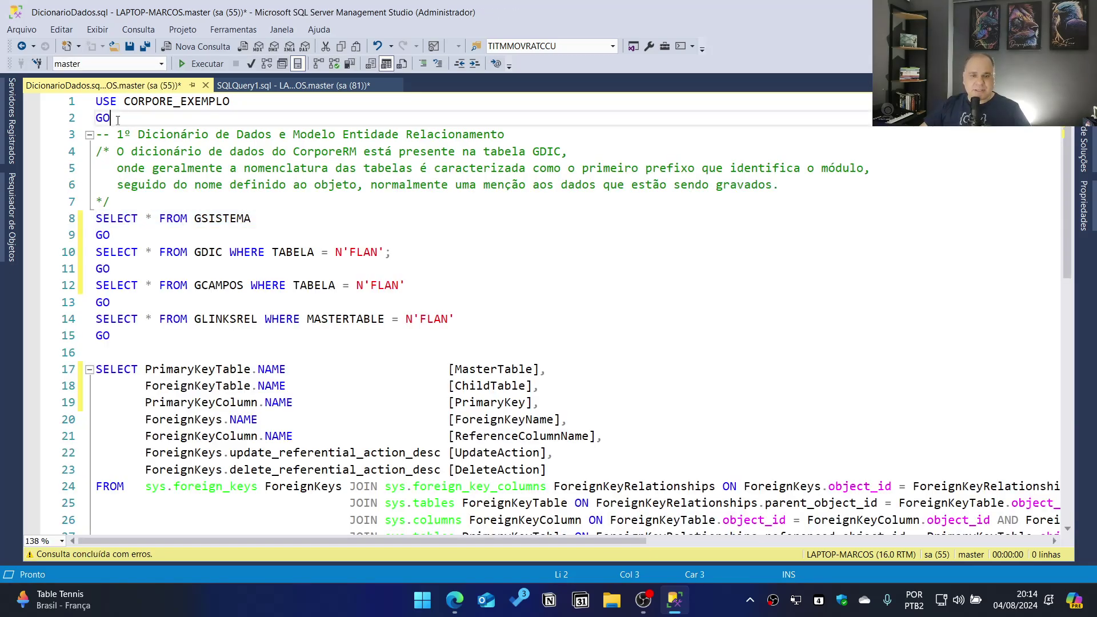
pyautogui.hotkey('ctrl', 'shift', 'Home')
pyautogui.press('F5')
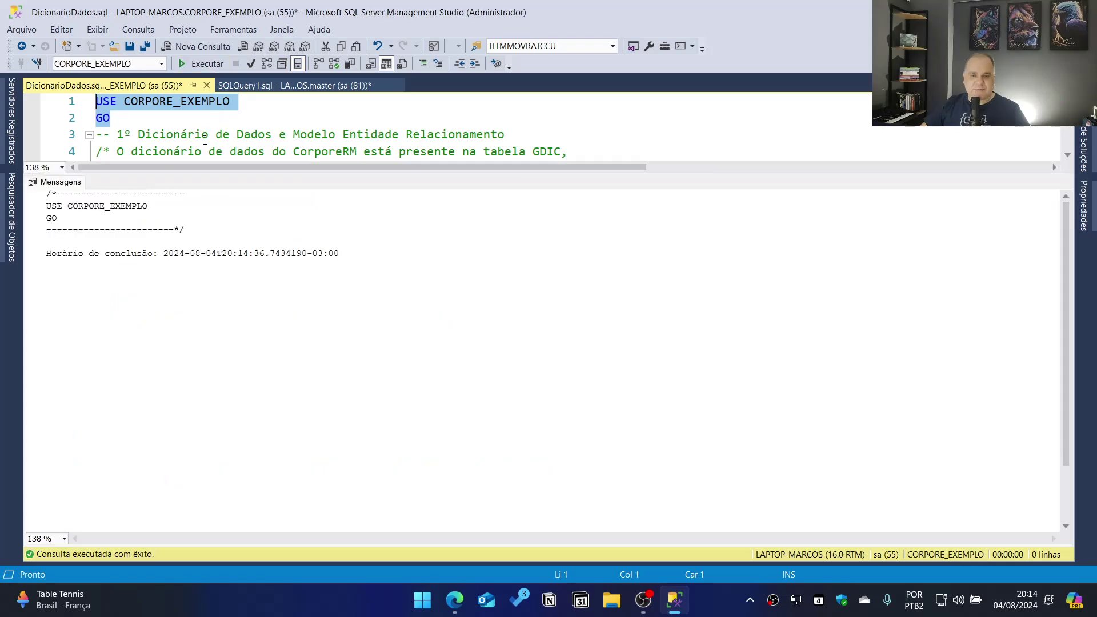
pyautogui.hotkey('ctrl', 'r')
# Run the SELECT * FROM GSISTEMA query and review its NOMESISTEMA and CODSISTEMA columns
pyautogui.moveTo(112, 235); pyautogui.dragTo(96, 218)
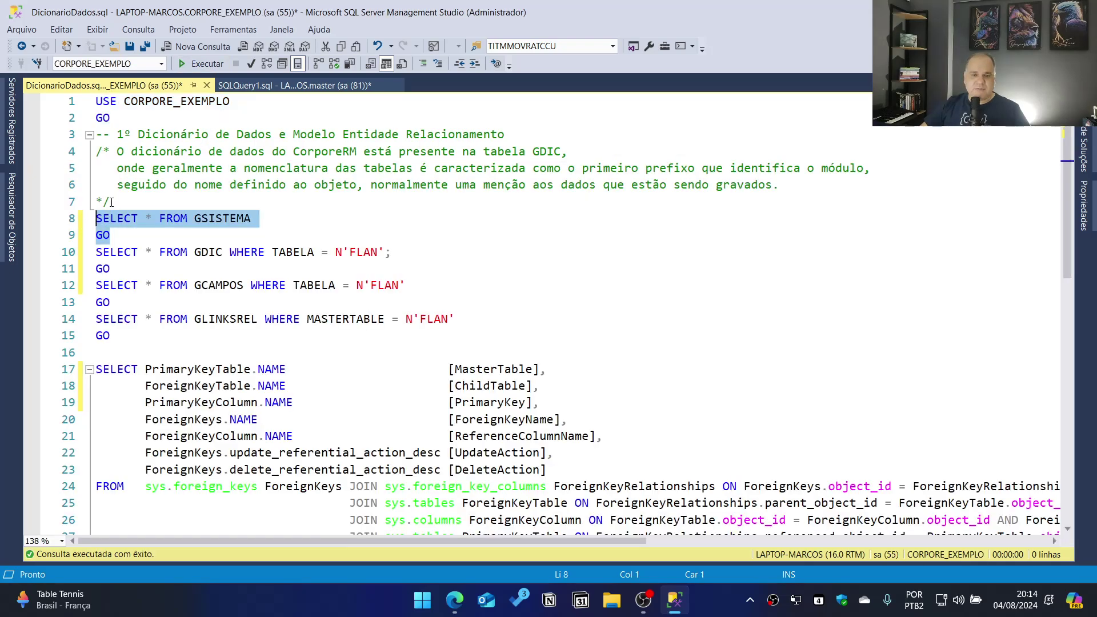
pyautogui.click(200, 66)
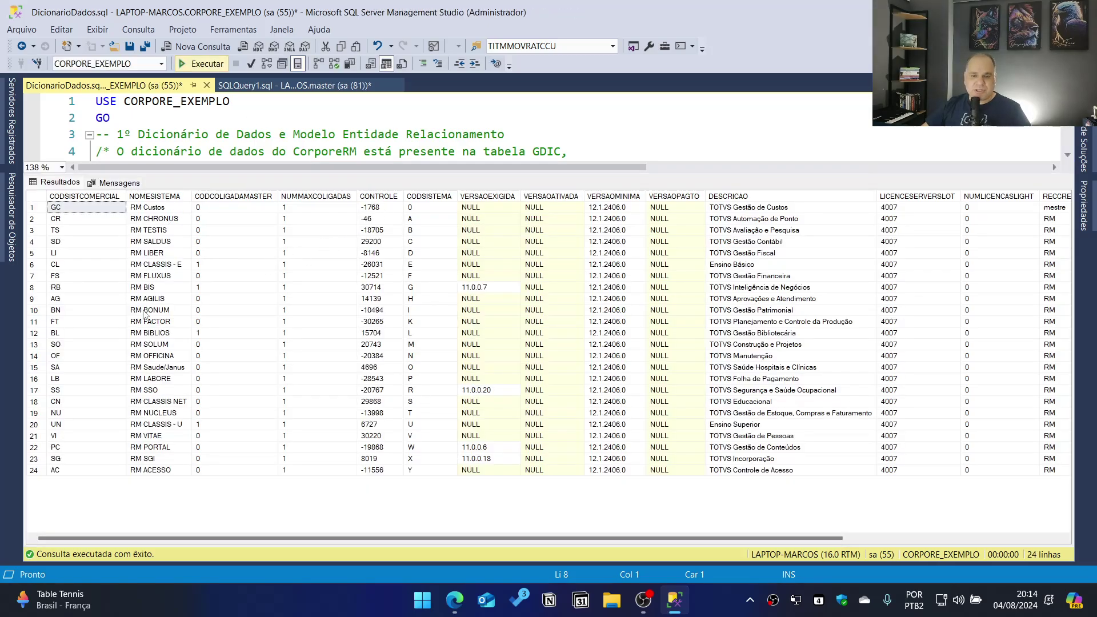
pyautogui.moveTo(155, 207); pyautogui.dragTo(165, 477)
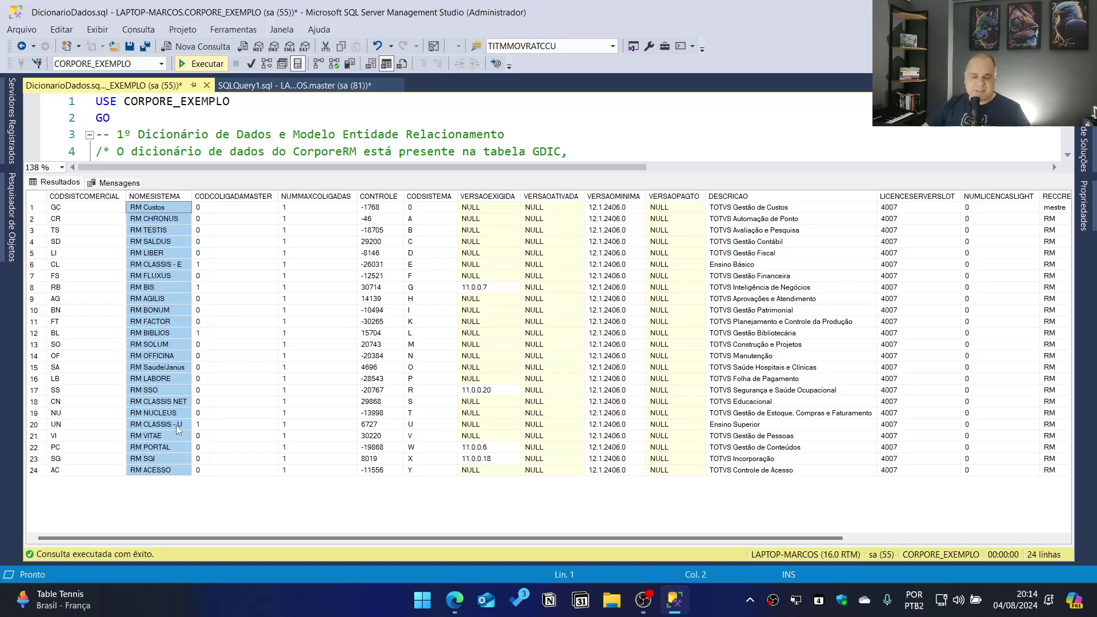
pyautogui.click(160, 359)
pyautogui.moveTo(430, 210); pyautogui.dragTo(418, 483)
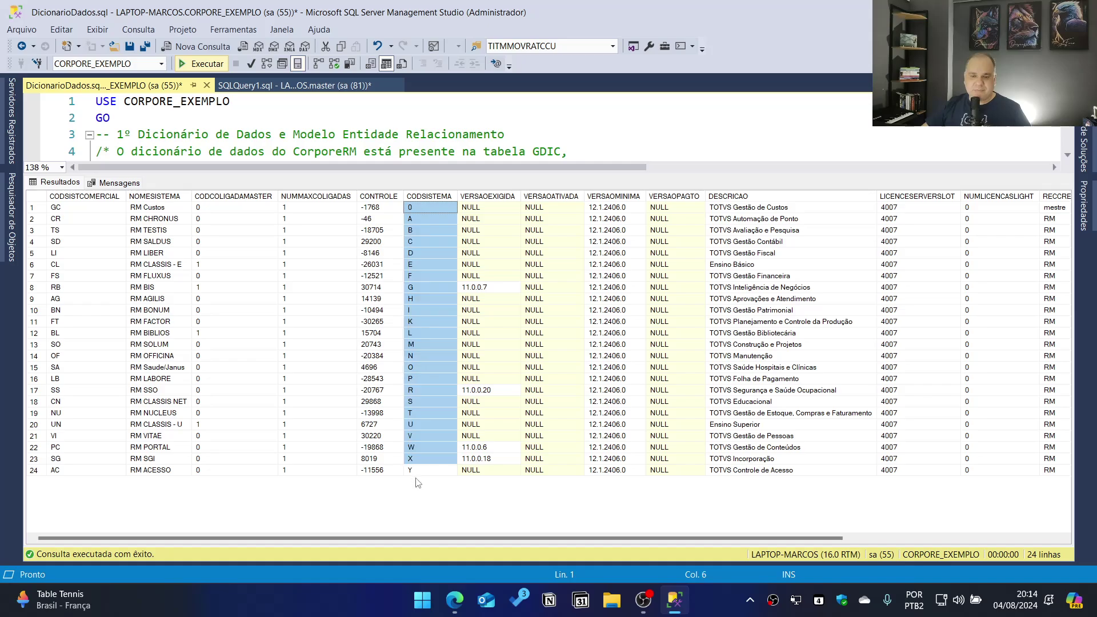
pyautogui.hotkey('ctrl', 'r')
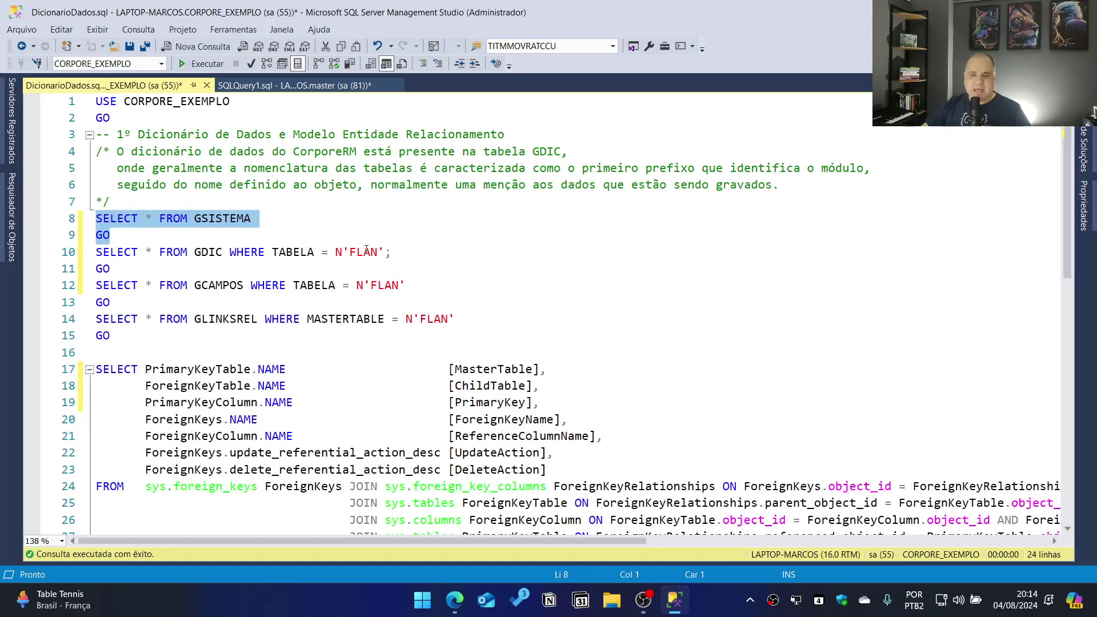
# Highlight FLAN in the GDIC query and compare RM FLUXUS and RM NUCLEUS with their CODSISTEMA codes in the GSISTEMA results
pyautogui.doubleClick(364, 253)
pyautogui.hotkey('ctrl', 'r')
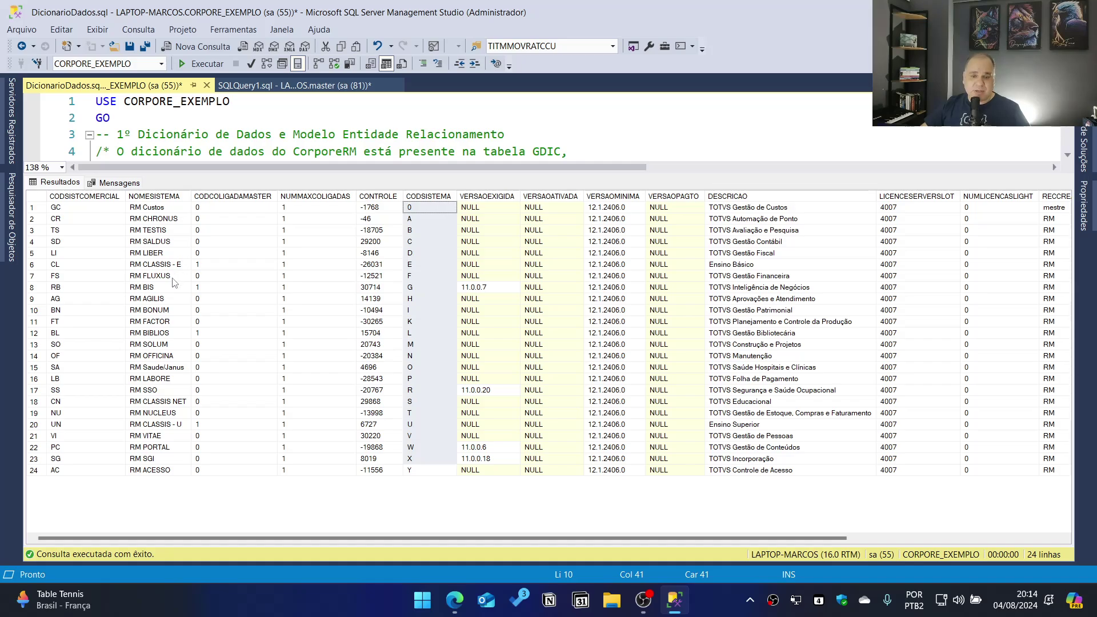
pyautogui.click(172, 277)
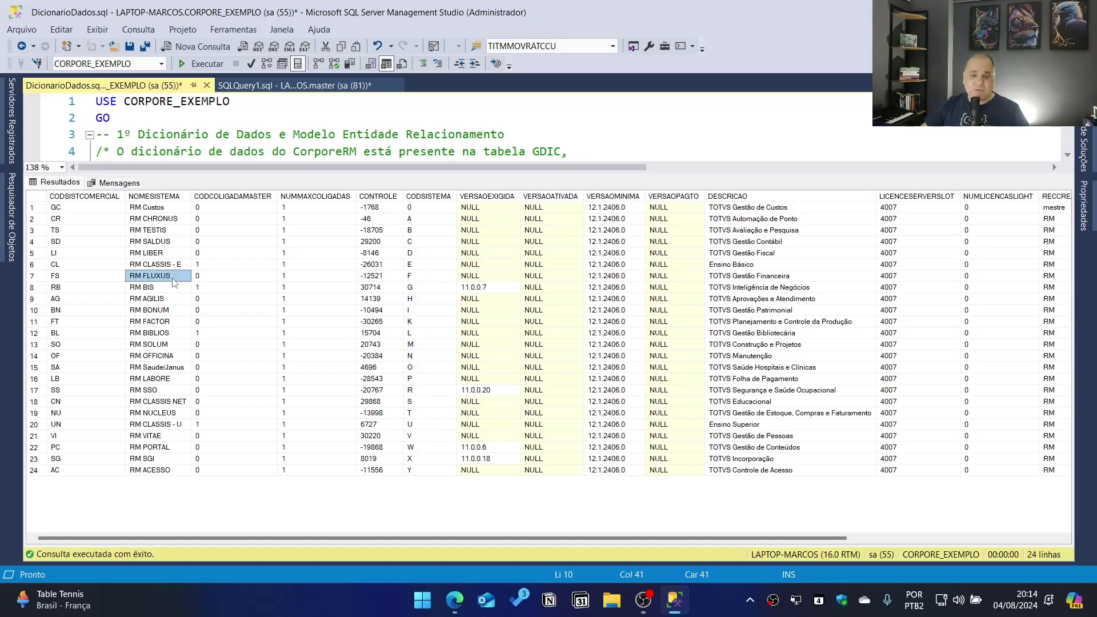
pyautogui.keyDown('shift'); pyautogui.click(437, 280); pyautogui.keyUp('shift')
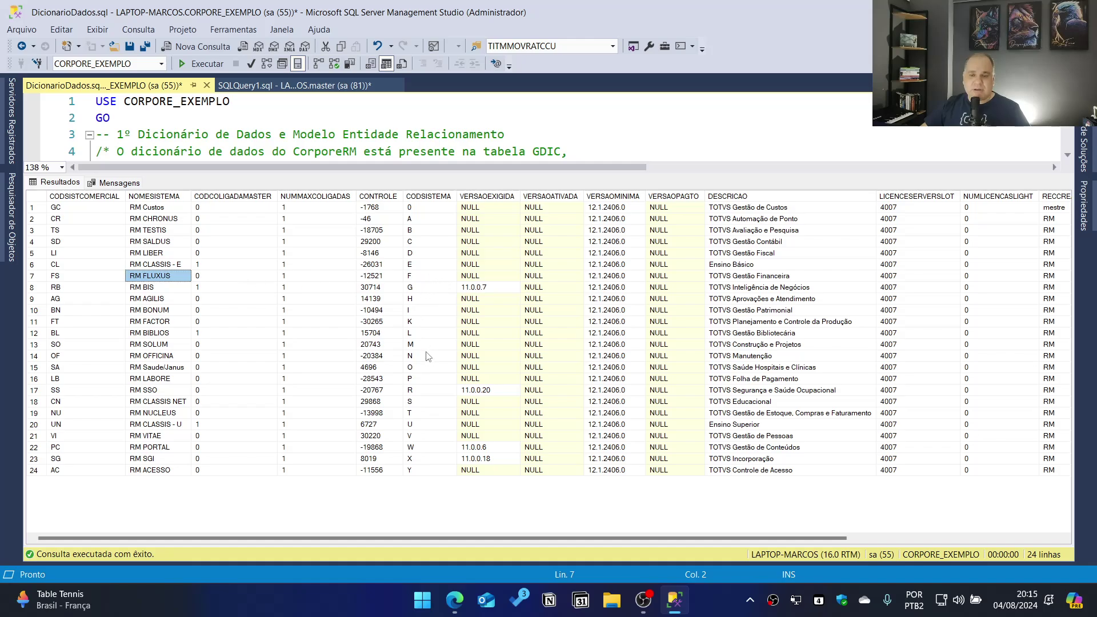
pyautogui.click(164, 241)
pyautogui.click(173, 278)
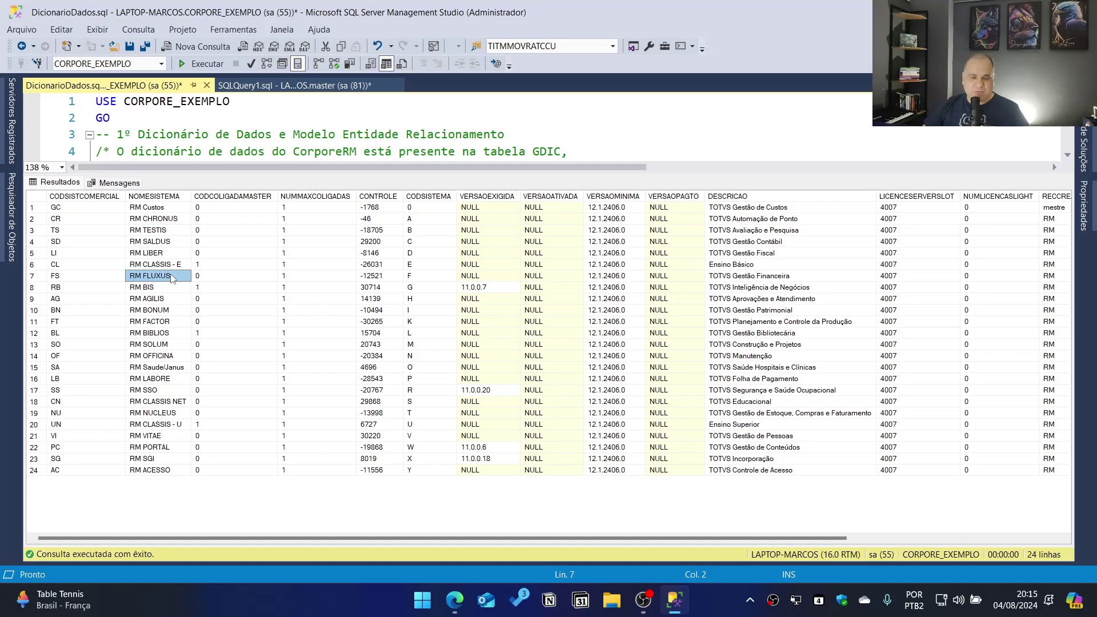
pyautogui.click(175, 417)
pyautogui.keyDown('ctrl'); pyautogui.click(440, 416); pyautogui.keyUp('ctrl')
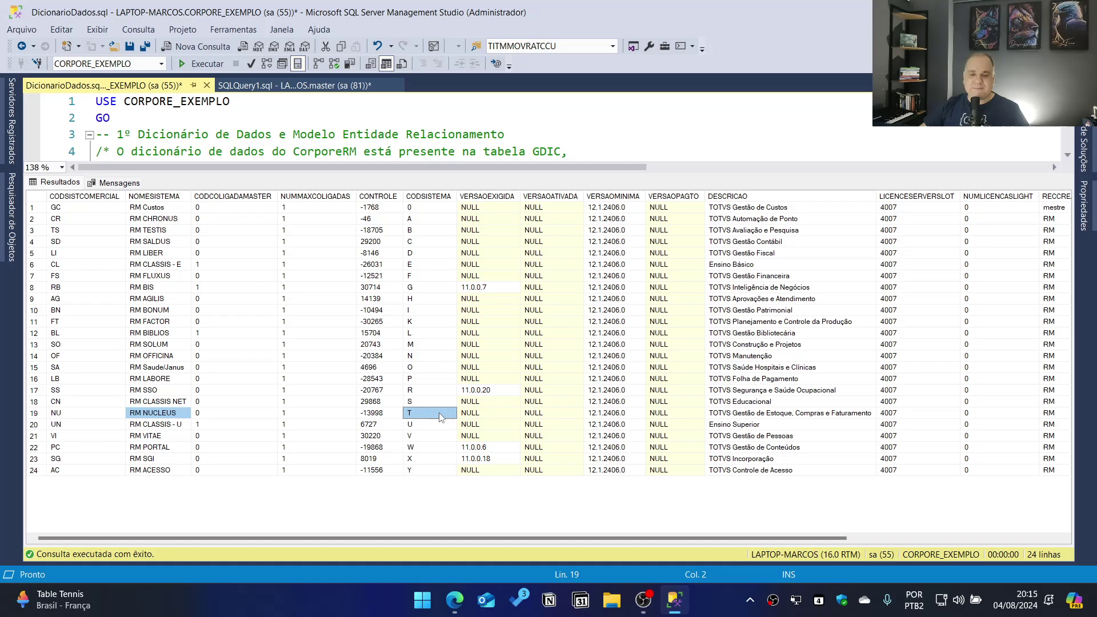
# Examine the RM BIS row, the module names from RM PORTAL up to RM FLUXUS, and the CODSISTEMA codes, then hide the results
pyautogui.click(163, 288)
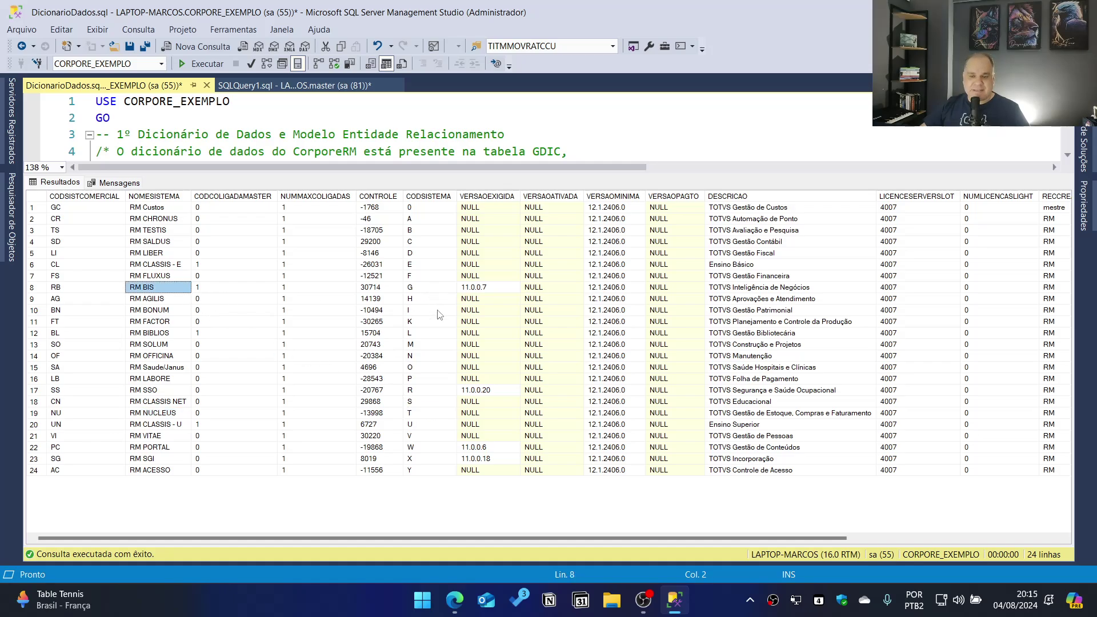
pyautogui.hotkey('shift', 'Right')
pyautogui.hotkey('shift', 'Right')
pyautogui.hotkey('shift', 'Right')
pyautogui.hotkey('shift', 'Right')
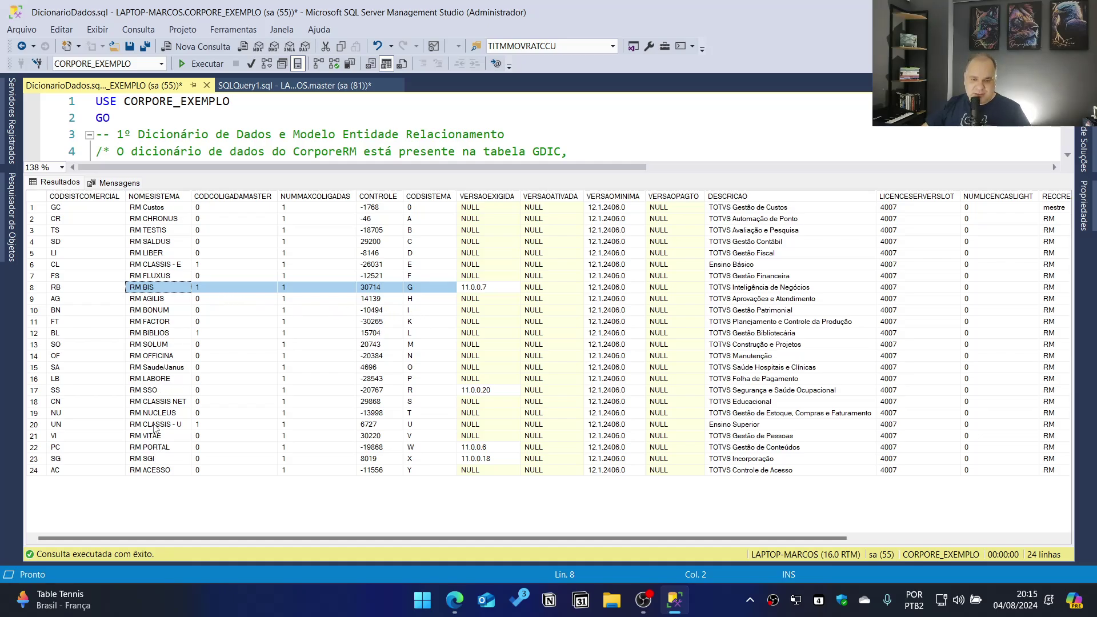
pyautogui.moveTo(154, 448); pyautogui.dragTo(159, 275)
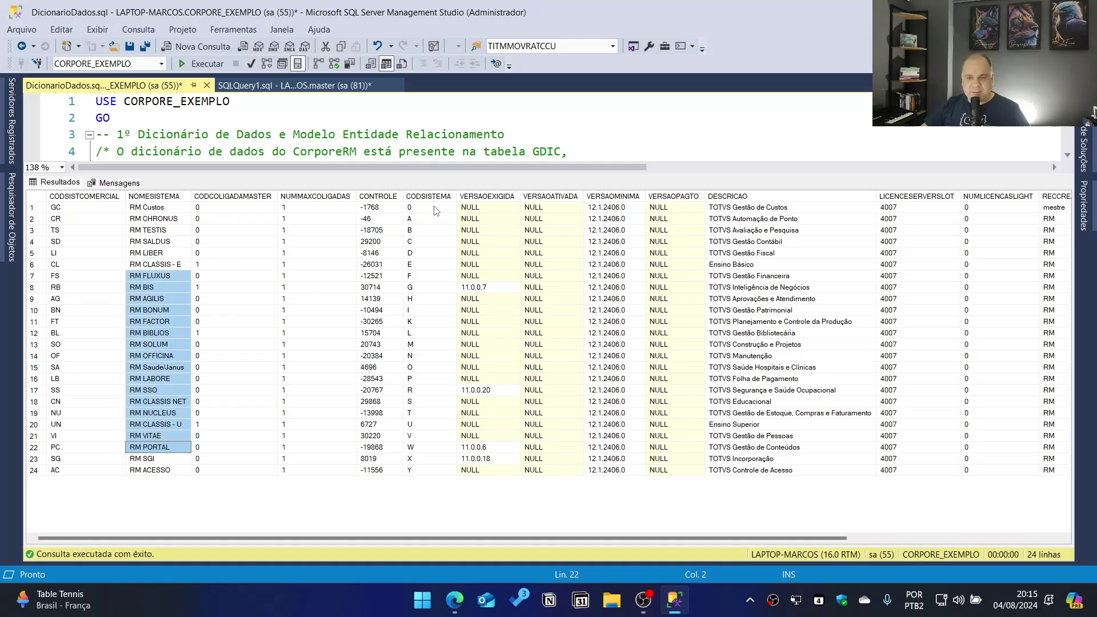
pyautogui.click(143, 276)
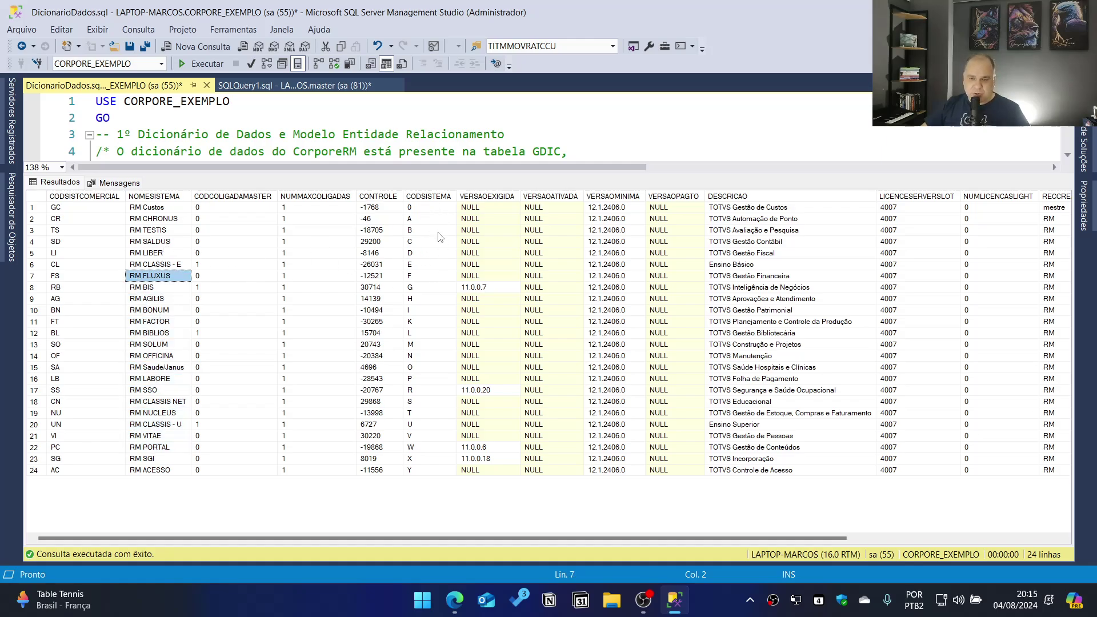
pyautogui.moveTo(437, 220); pyautogui.dragTo(439, 470)
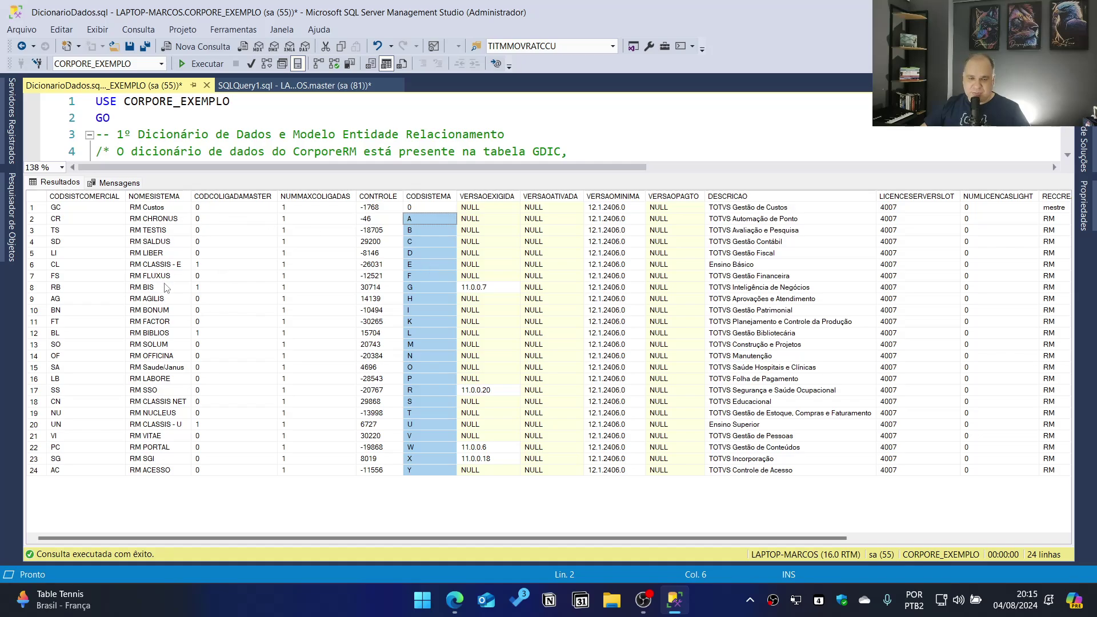
pyautogui.hotkey('ctrl', 'r')
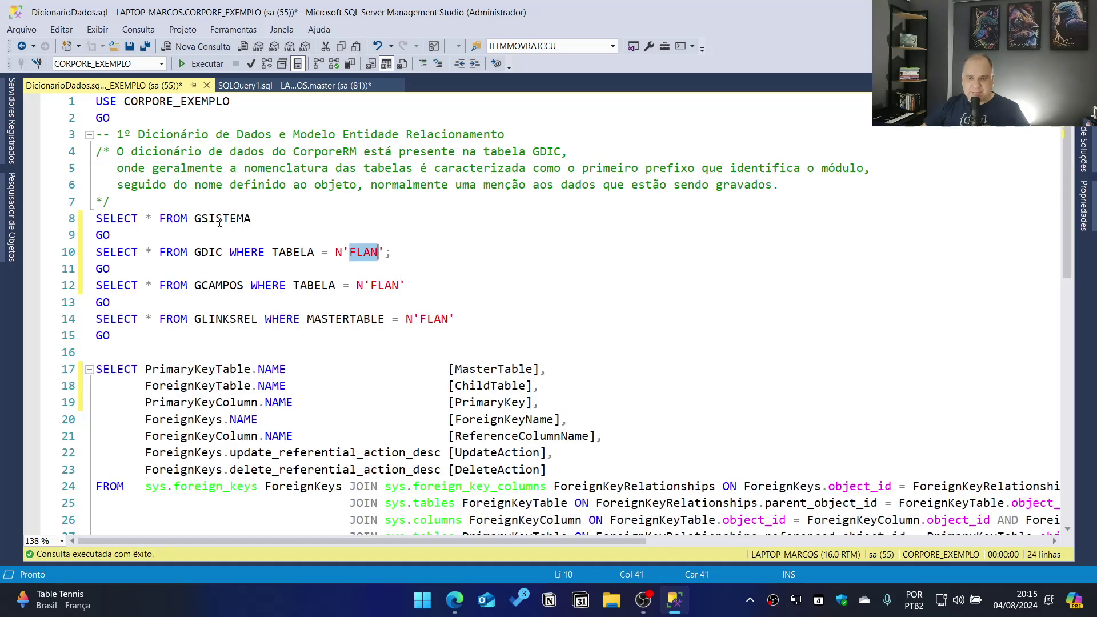
# Highlight the GDIC and GCAMPOS table names in the script and run the GDIC query filtered to table FLAN
pyautogui.doubleClick(206, 252)
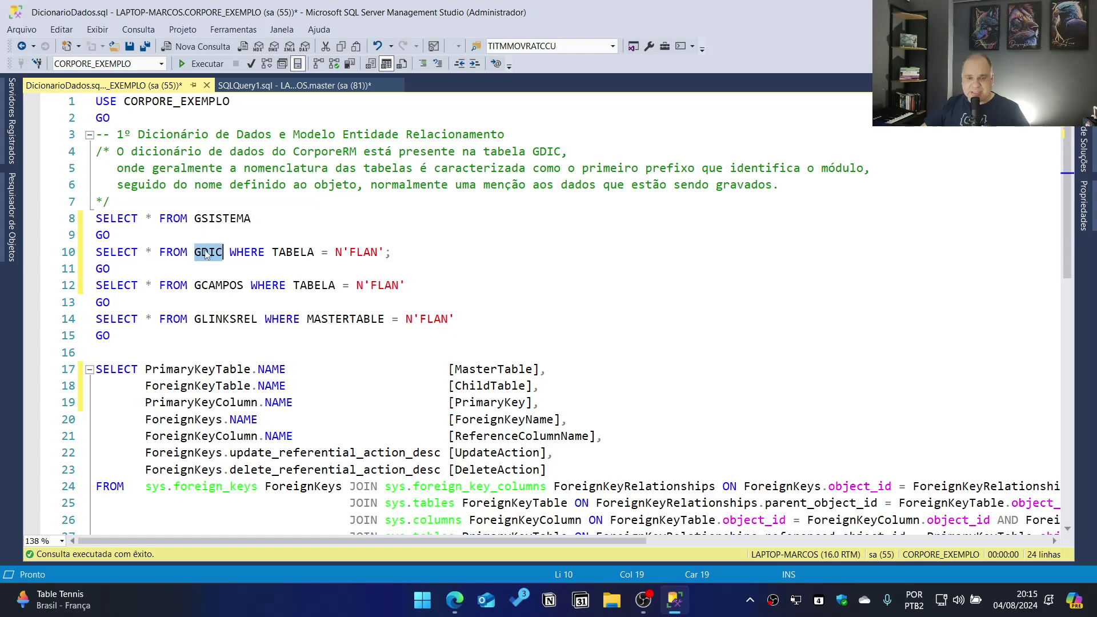
pyautogui.doubleClick(219, 285)
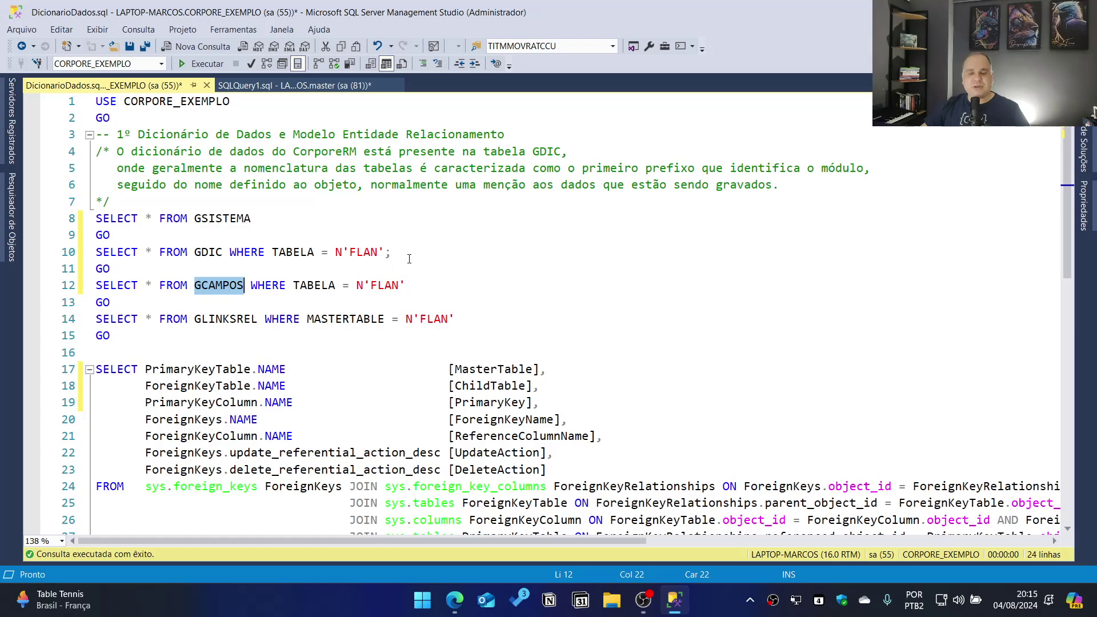
pyautogui.moveTo(410, 256); pyautogui.dragTo(96, 252)
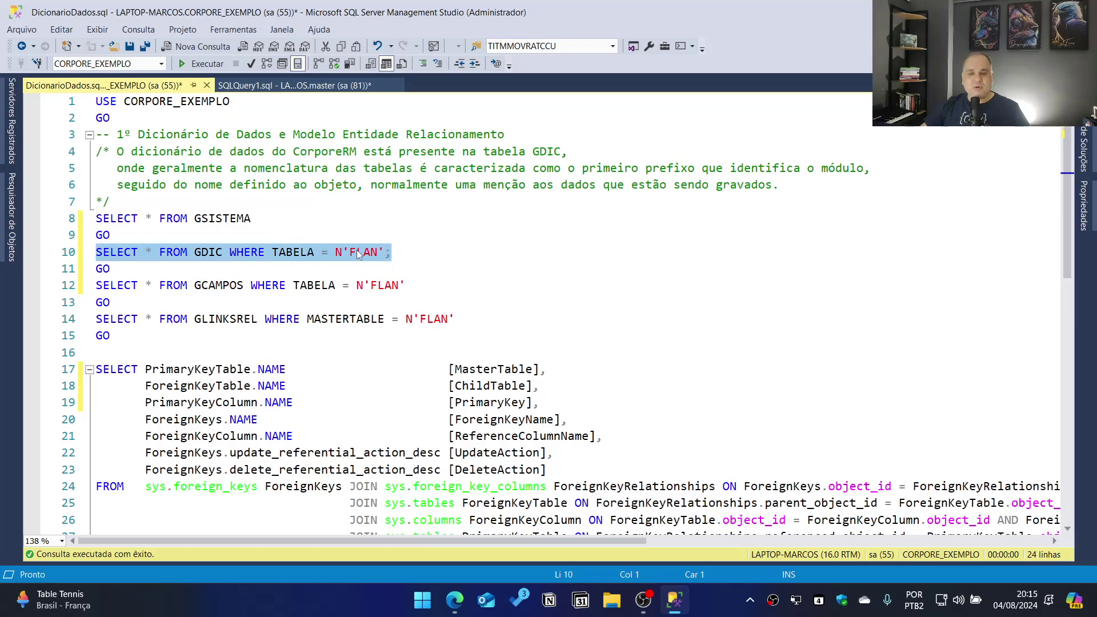
pyautogui.click(202, 64)
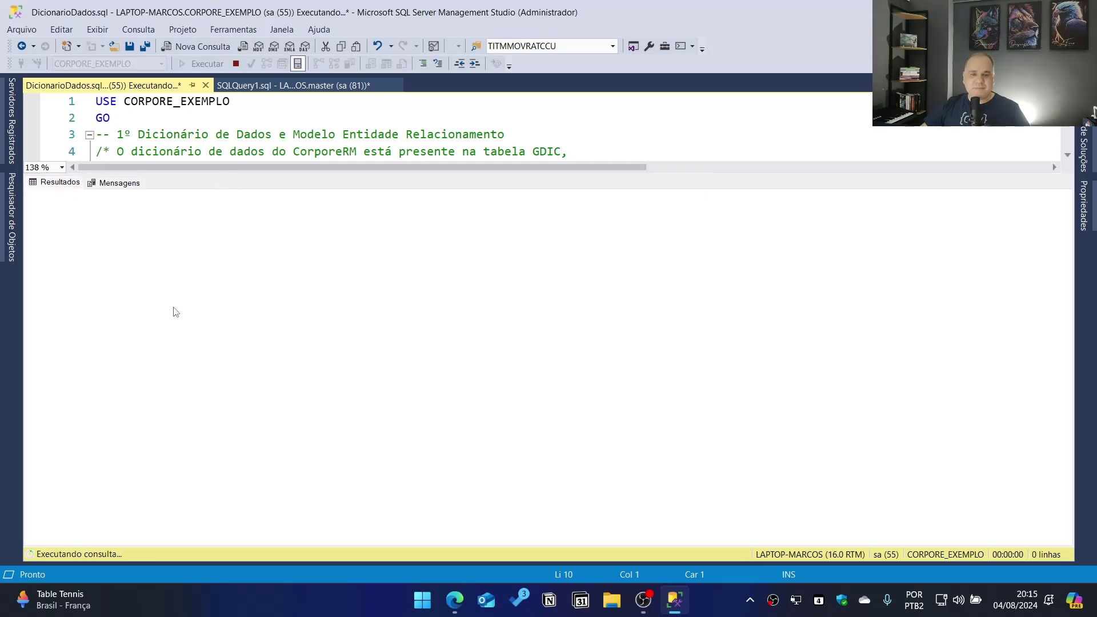
# Examine the COLUNA, DESCRICAO and RELATORIO columns of the GDIC results for table FLAN
pyautogui.moveTo(117, 209); pyautogui.dragTo(121, 470)
pyautogui.scroll(-2, 136, 379)
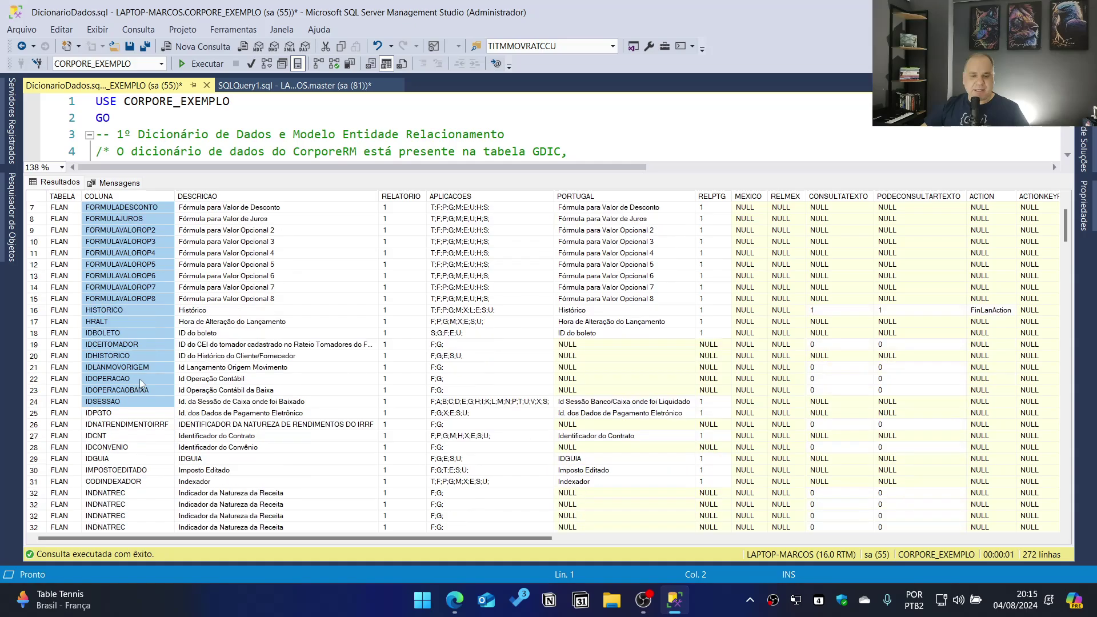
pyautogui.moveTo(237, 230); pyautogui.dragTo(227, 460)
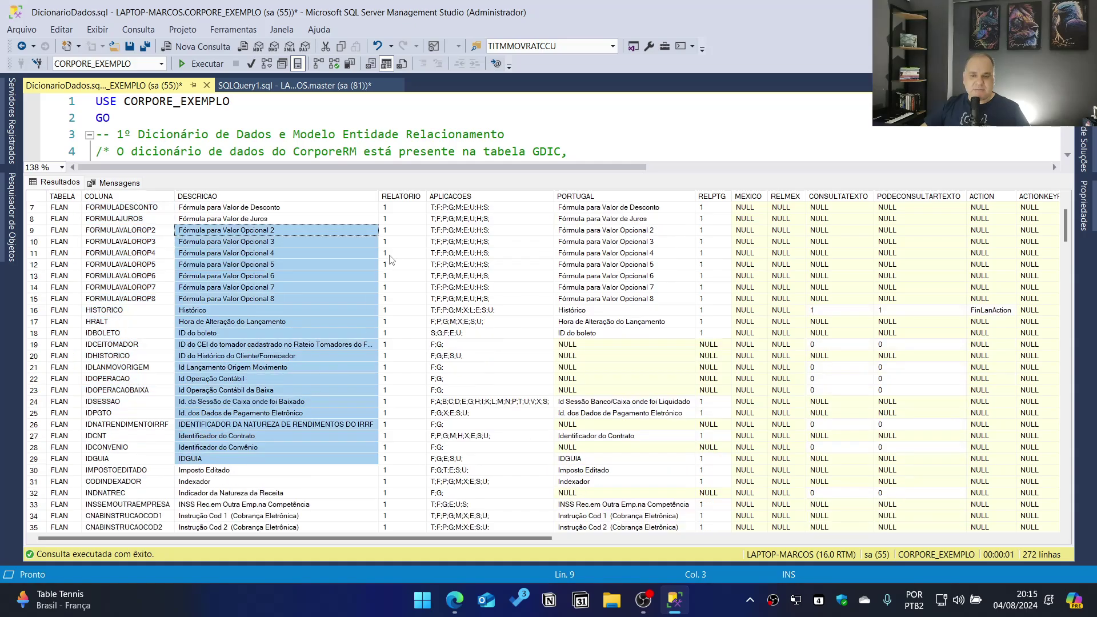
pyautogui.moveTo(400, 230); pyautogui.dragTo(397, 356)
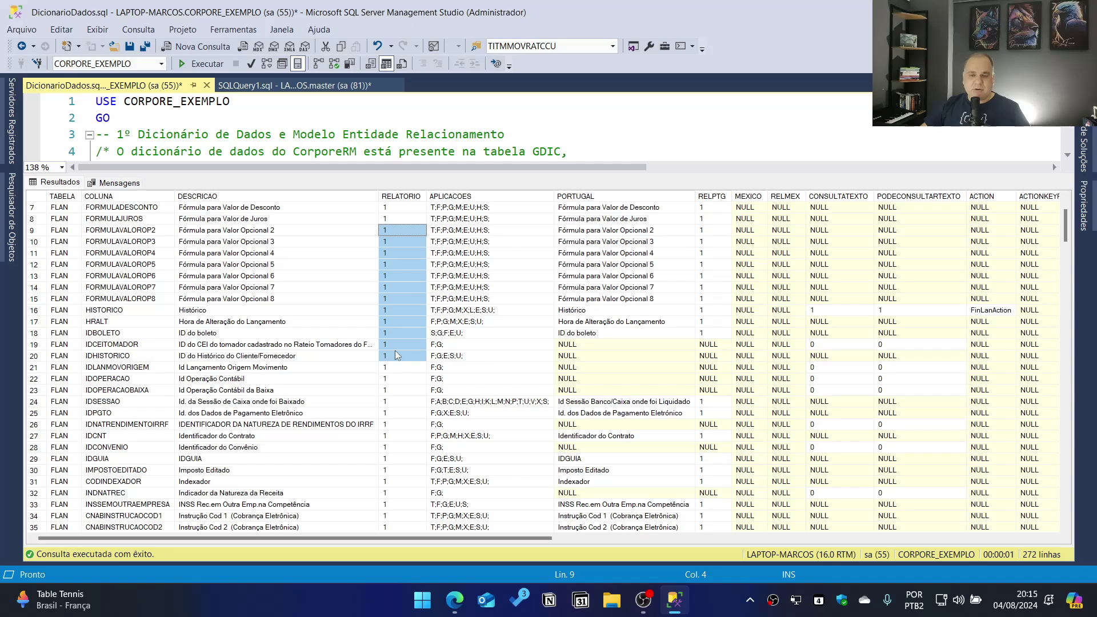
pyautogui.scroll(-3, 395, 354)
pyautogui.scroll(-2, 395, 354)
pyautogui.scroll(3, 395, 354)
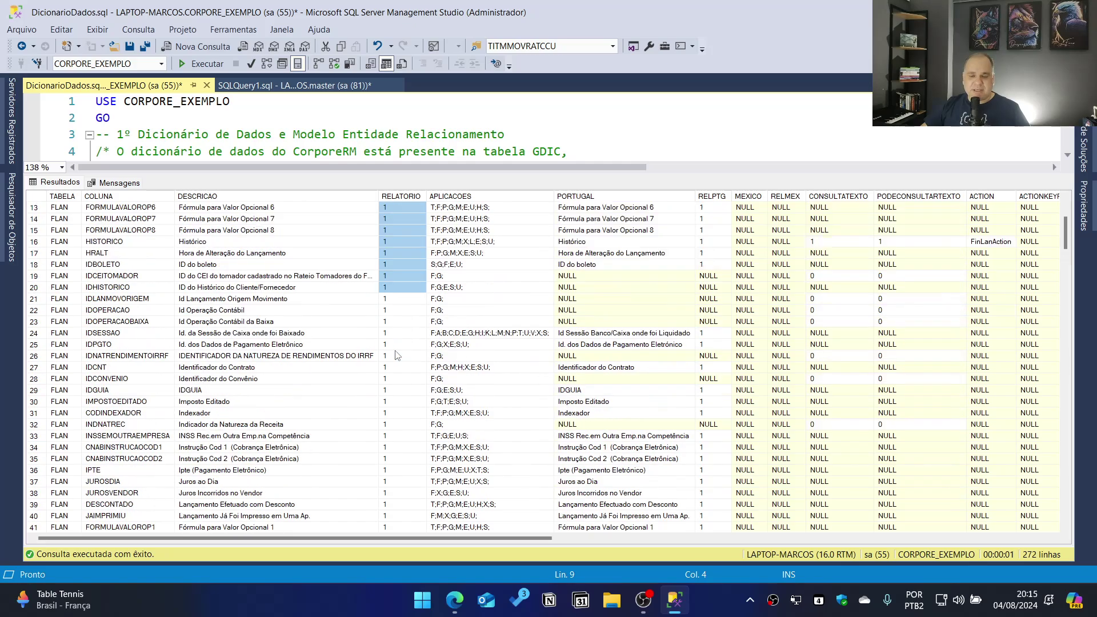
pyautogui.scroll(3, 396, 354)
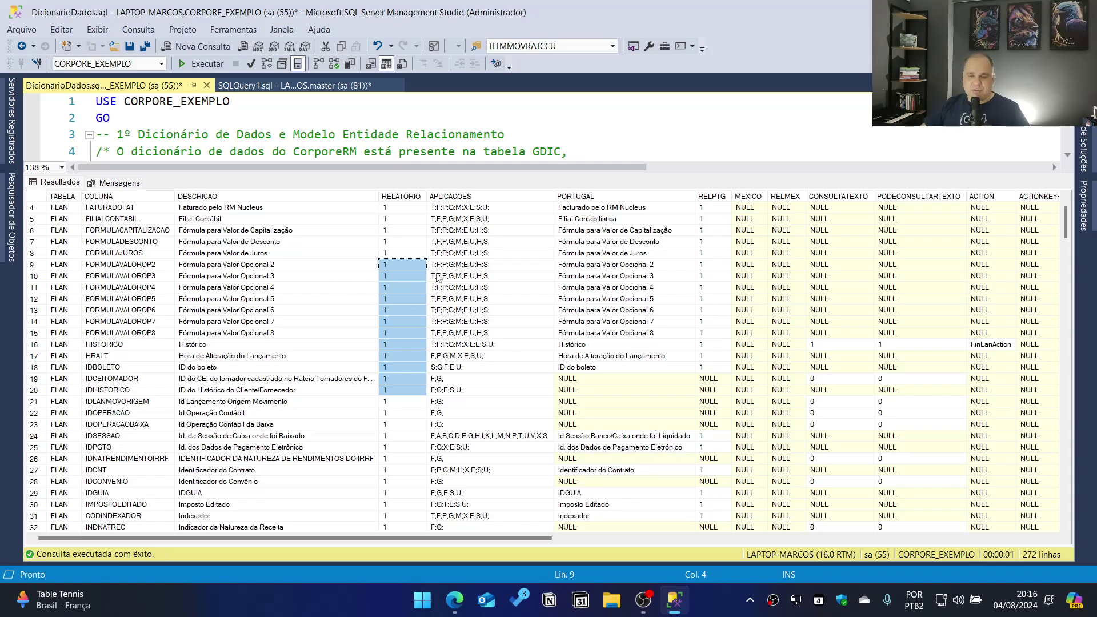
# Examine the APLICACOES values and the matching column names and descriptions in the GDIC results, then hide the results pane
pyautogui.moveTo(474, 231); pyautogui.dragTo(511, 382)
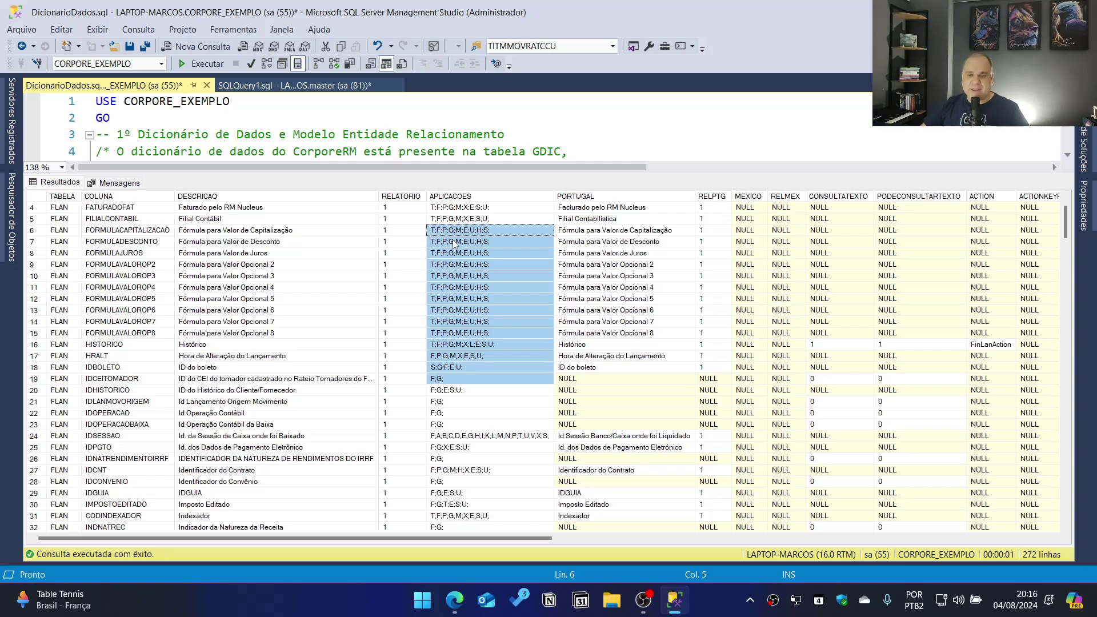
pyautogui.click(468, 402)
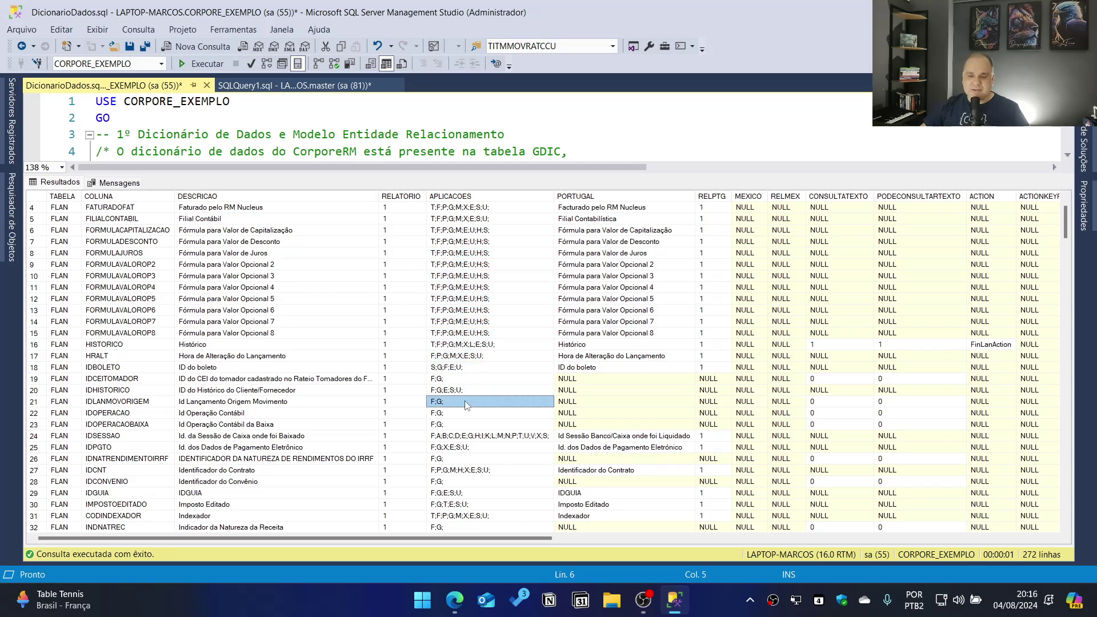
pyautogui.scroll(-1, 468, 400)
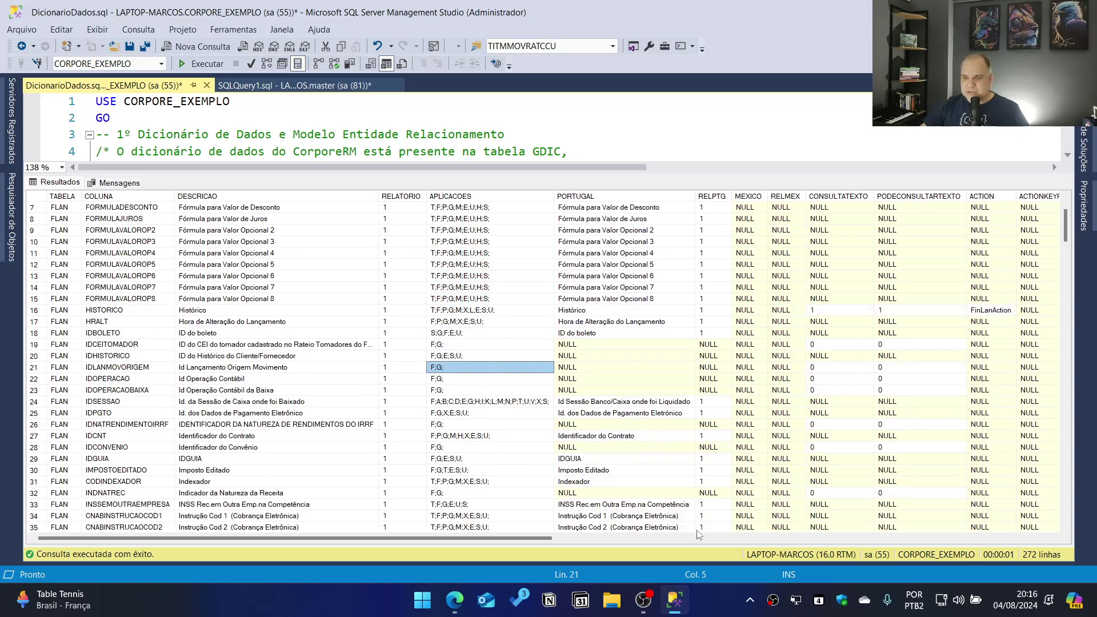
pyautogui.click(614, 539)
pyautogui.moveTo(520, 534); pyautogui.dragTo(138, 539)
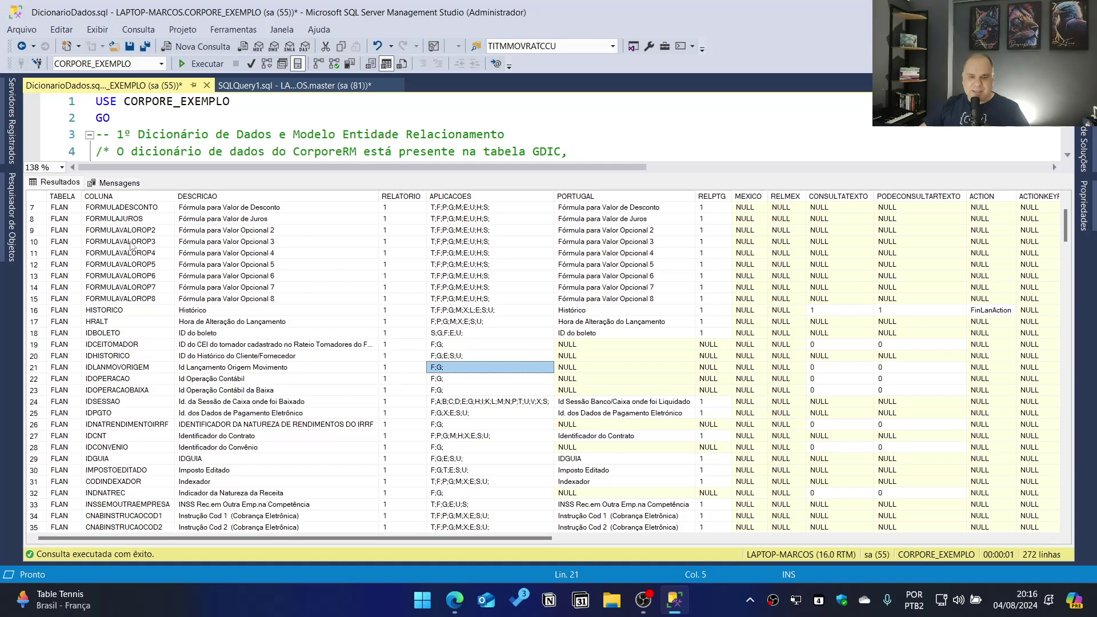
pyautogui.moveTo(133, 246); pyautogui.dragTo(121, 424)
pyautogui.moveTo(247, 303); pyautogui.dragTo(402, 367)
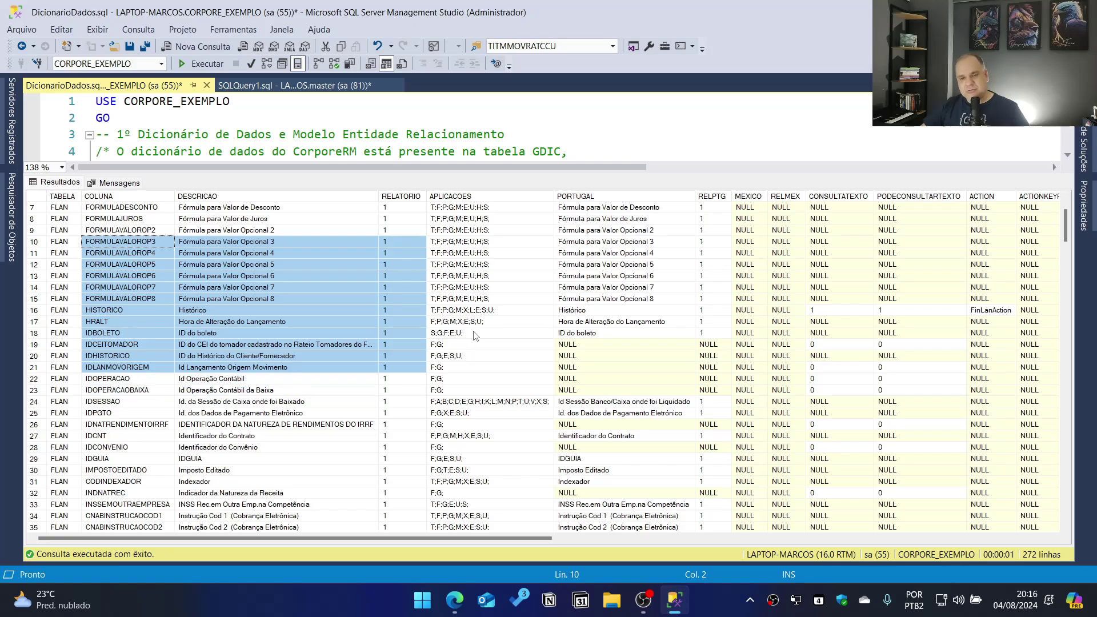
pyautogui.click(447, 240)
pyautogui.hotkey('ctrl', 'r')
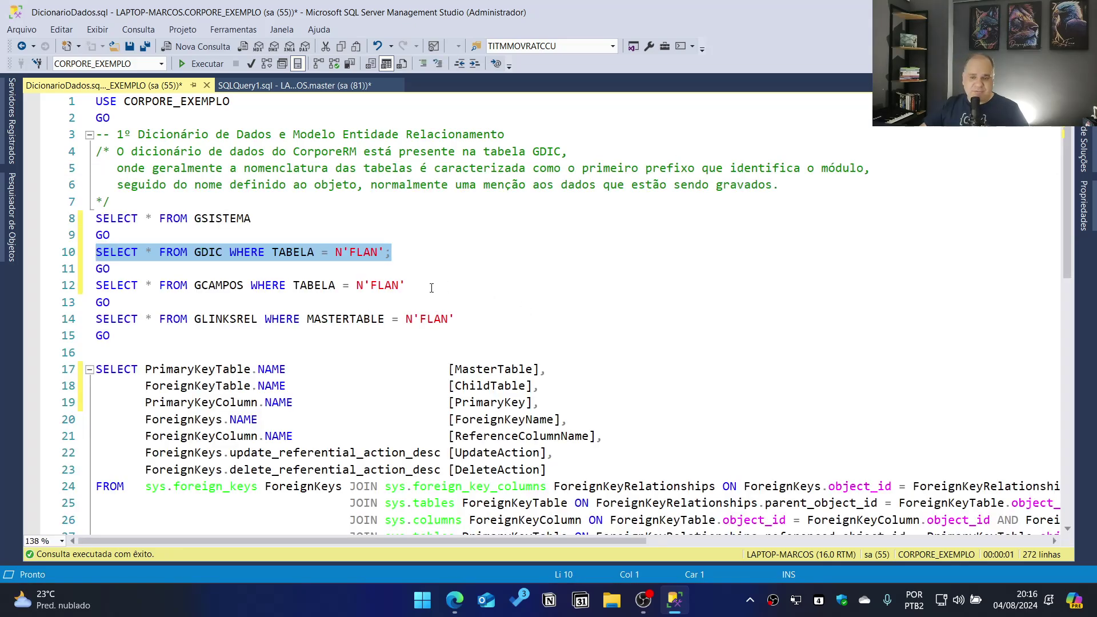
# Run only the GCAMPOS query filtered to table FLAN
pyautogui.moveTo(471, 285); pyautogui.dragTo(95, 286)
pyautogui.click(204, 50)
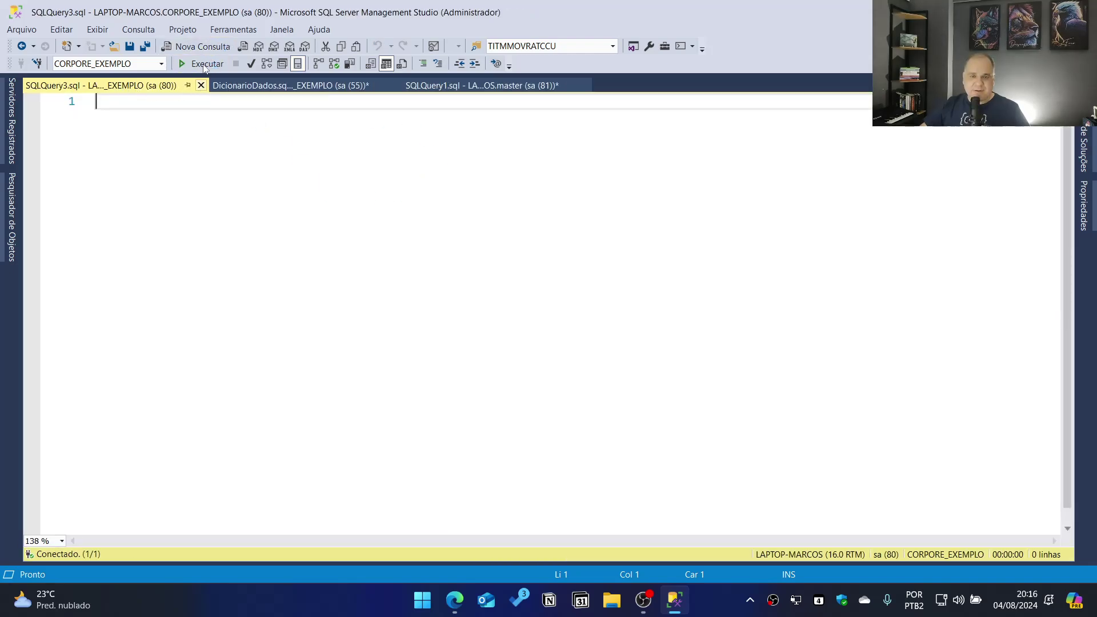
pyautogui.click(201, 85)
pyautogui.press('F5')
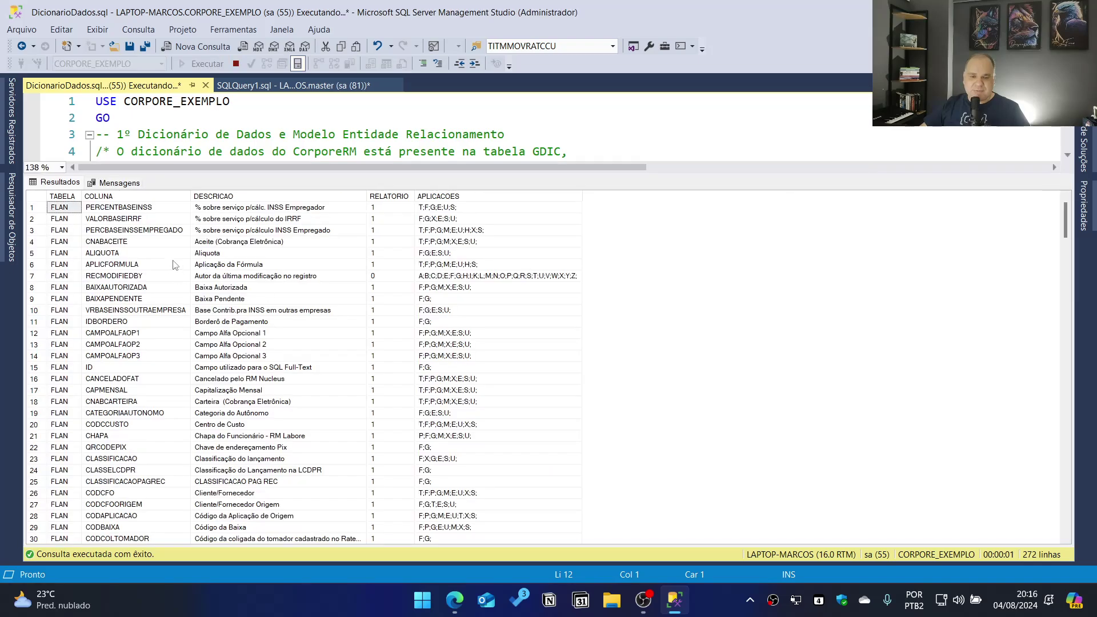
# Examine the column names, descriptions and RELATORIO values in the GCAMPOS results, including the whole RECMODIFIEDBY row
pyautogui.click(113, 211)
pyautogui.click(220, 222)
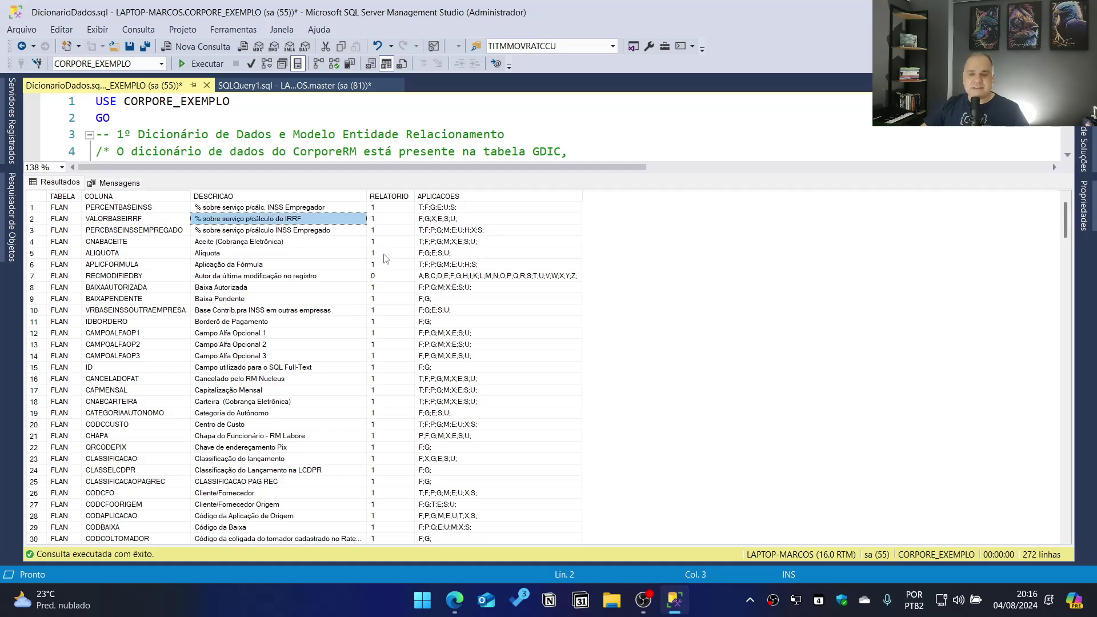
pyautogui.click(380, 267)
pyautogui.click(281, 280)
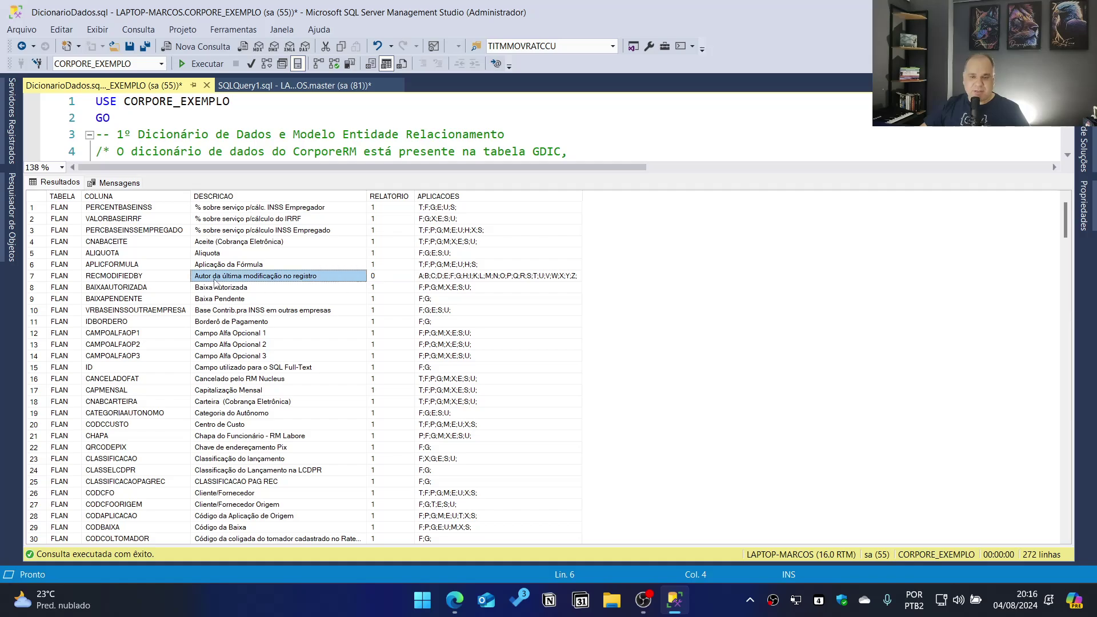
pyautogui.click(102, 275)
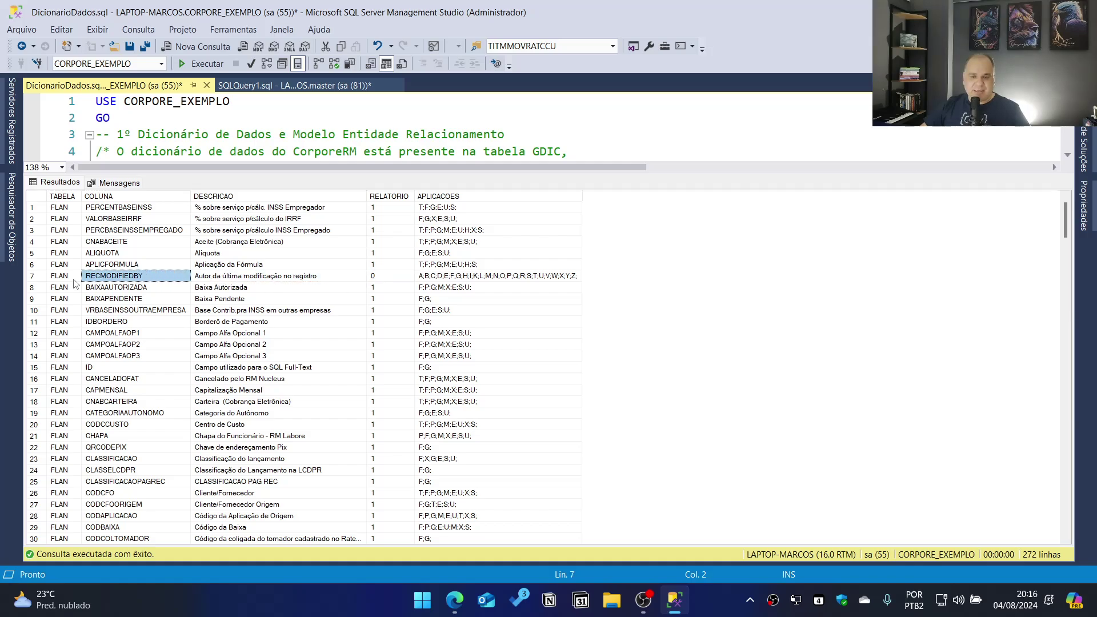
pyautogui.click(33, 276)
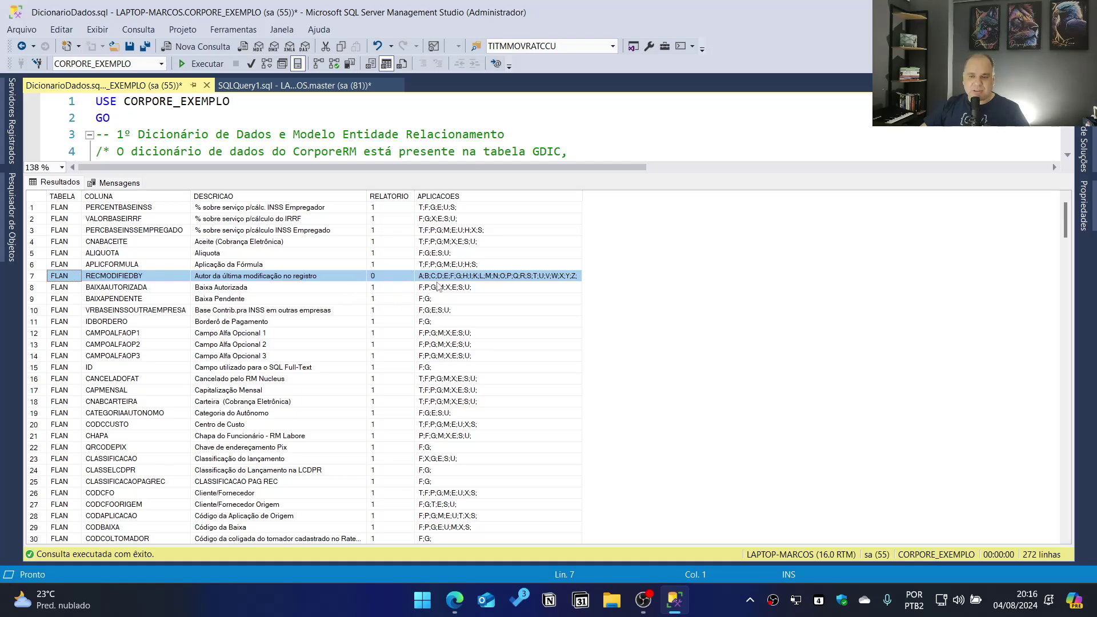
# Examine the APLICACOES values of RECMODIFIEDBY and other FLAN columns, then hide the results pane
pyautogui.click(441, 322)
pyautogui.click(443, 276)
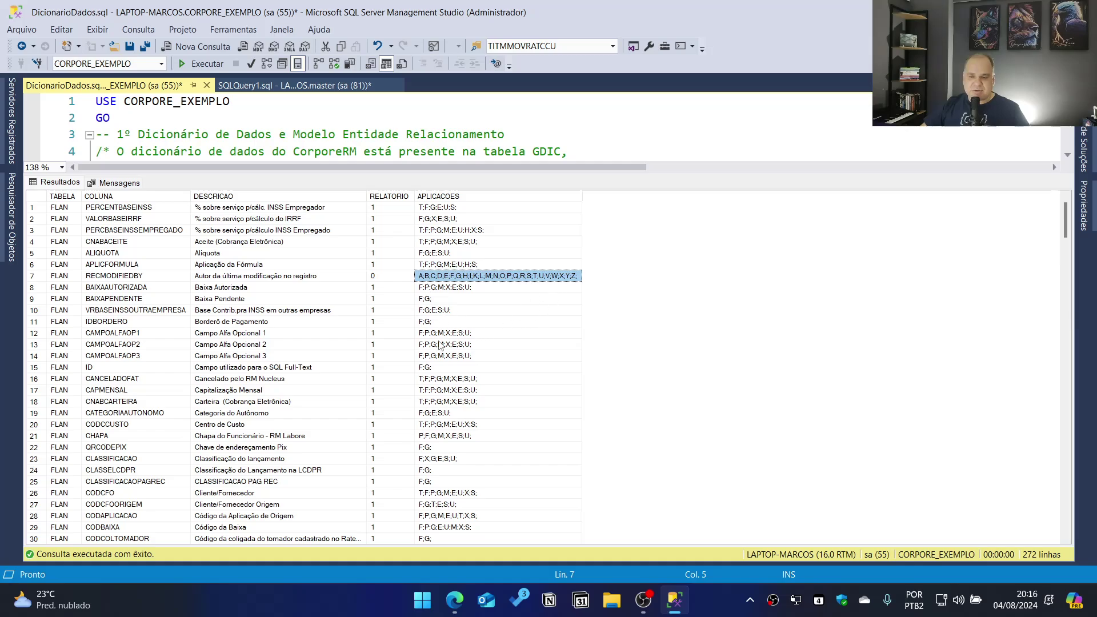
pyautogui.moveTo(440, 334); pyautogui.dragTo(457, 423)
pyautogui.hotkey('ctrl', 'r')
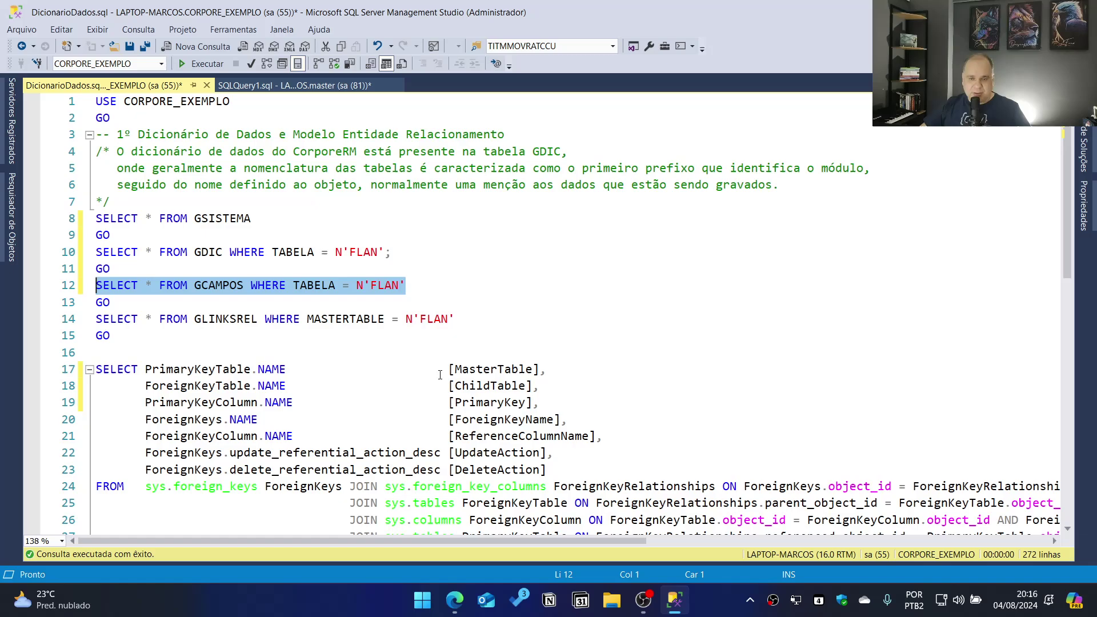
# Highlight the MASTERTABLE = N'FLAN' condition and run only the GLINKSREL query
pyautogui.click(407, 291)
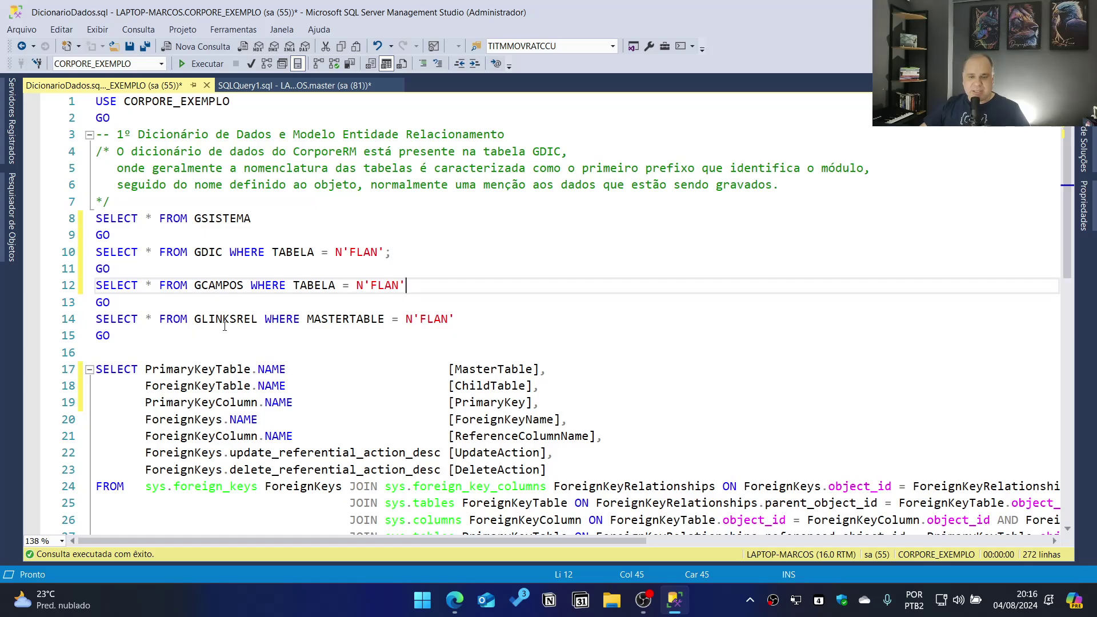
pyautogui.moveTo(457, 320); pyautogui.dragTo(307, 321)
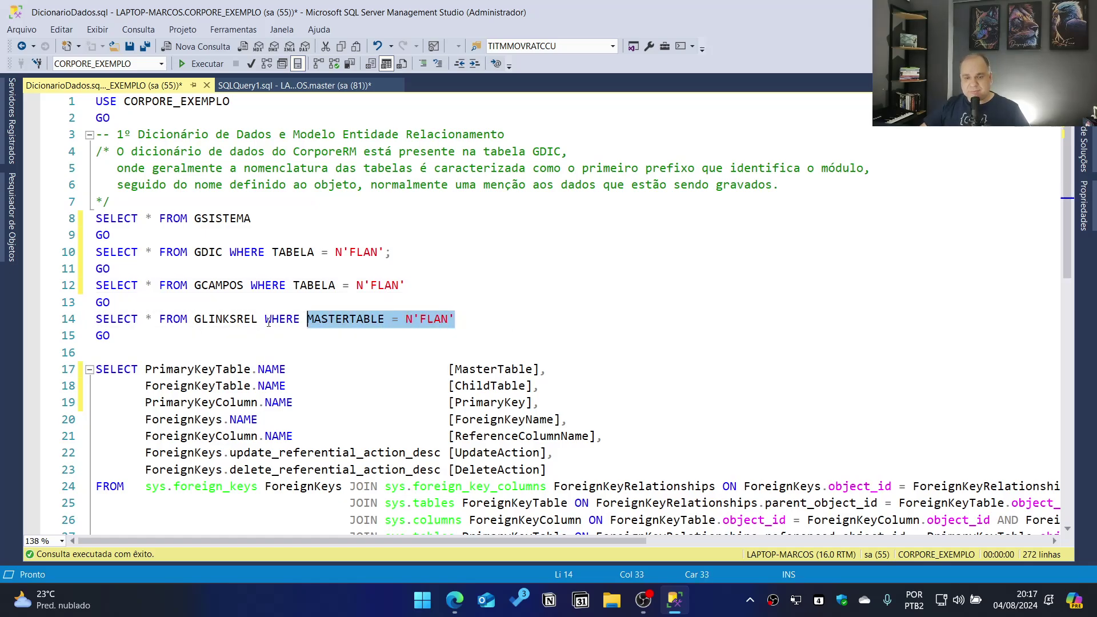
pyautogui.click(99, 320)
pyautogui.click(84, 324)
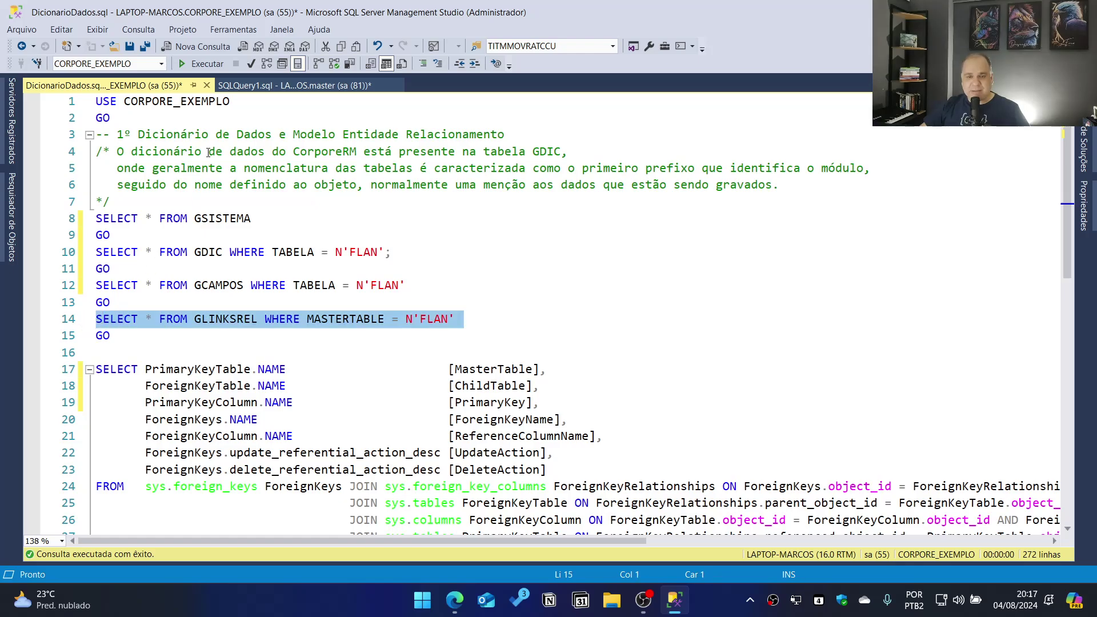
pyautogui.click(201, 63)
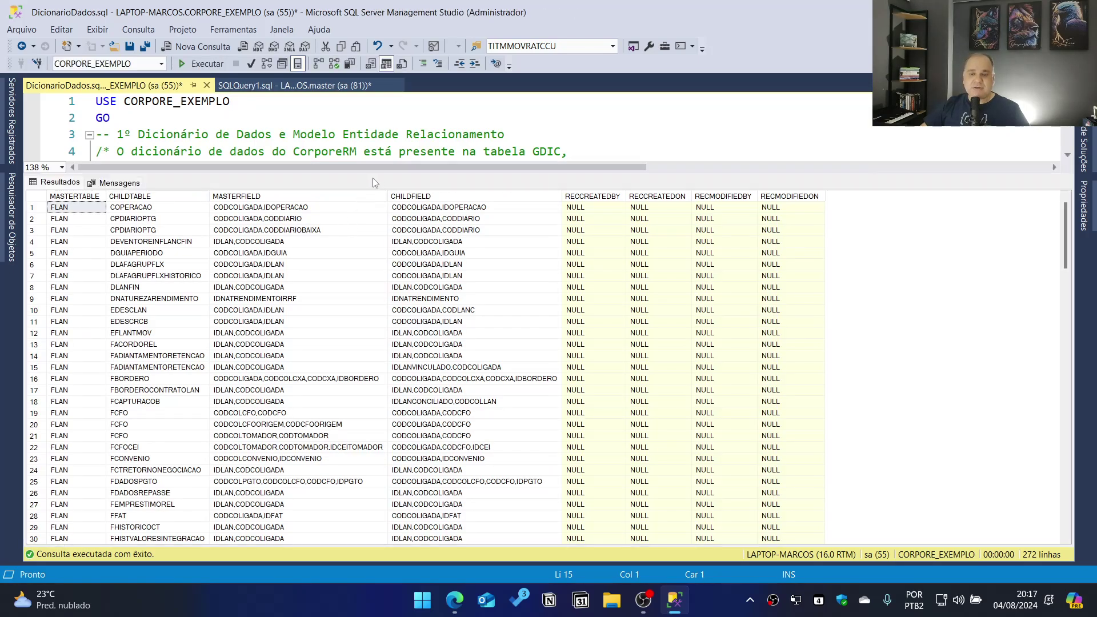
# Shrink the results pane, examine the CHILDTABLE names linked to FLAN and the FLANBAIXA row, then hide the results
pyautogui.moveTo(374, 175); pyautogui.dragTo(369, 275)
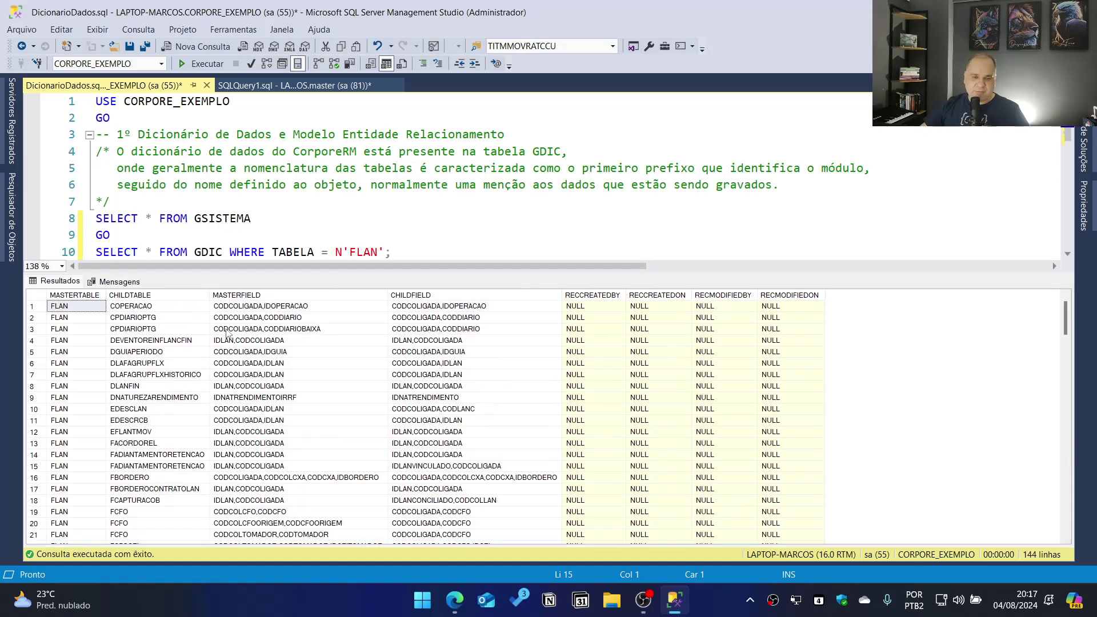
pyautogui.click(89, 343)
pyautogui.moveTo(123, 312); pyautogui.dragTo(123, 433)
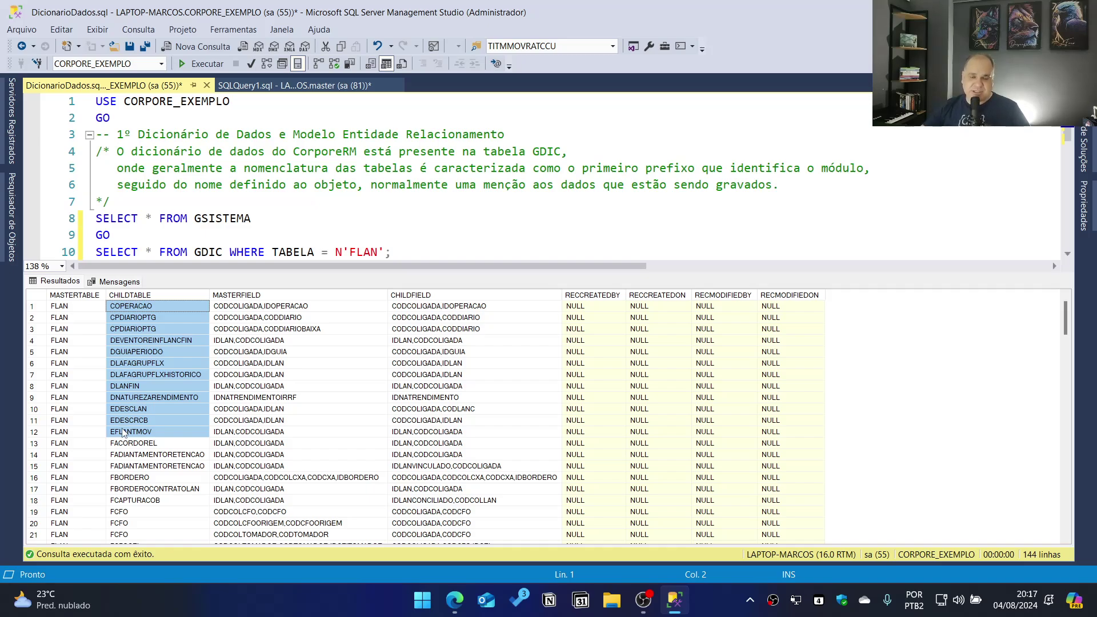
pyautogui.scroll(-2, 157, 428)
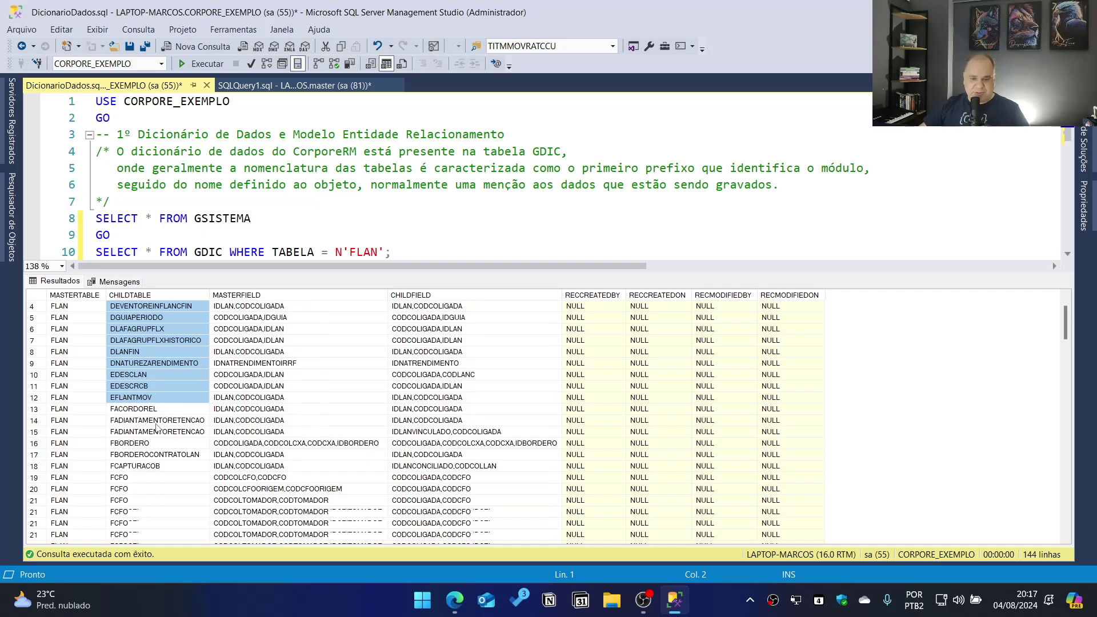
pyautogui.scroll(-5, 160, 427)
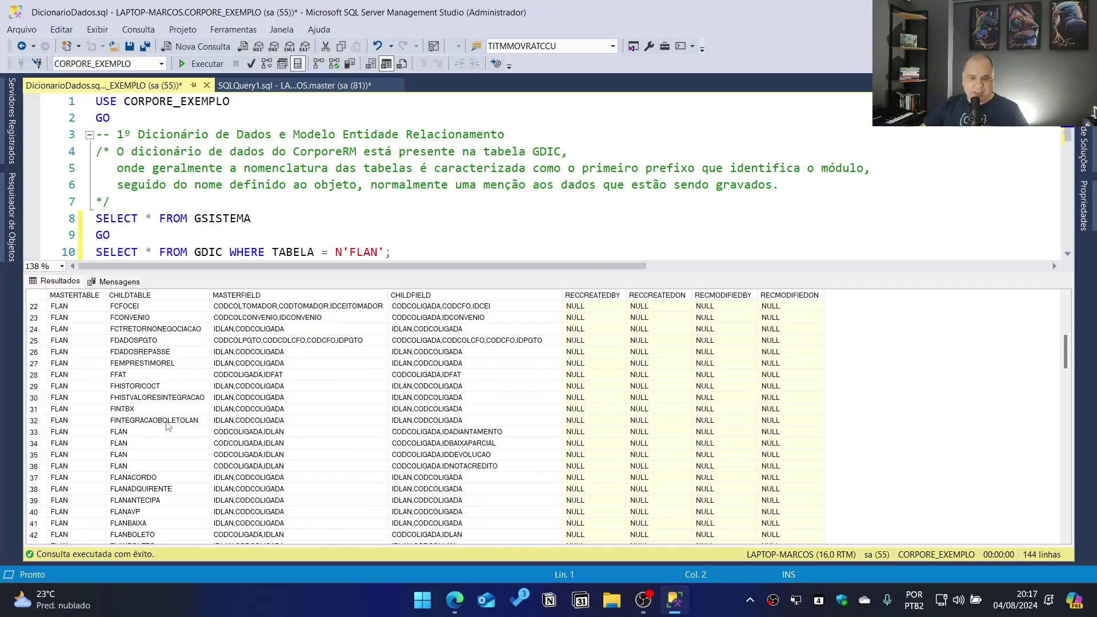
pyautogui.scroll(-3, 168, 426)
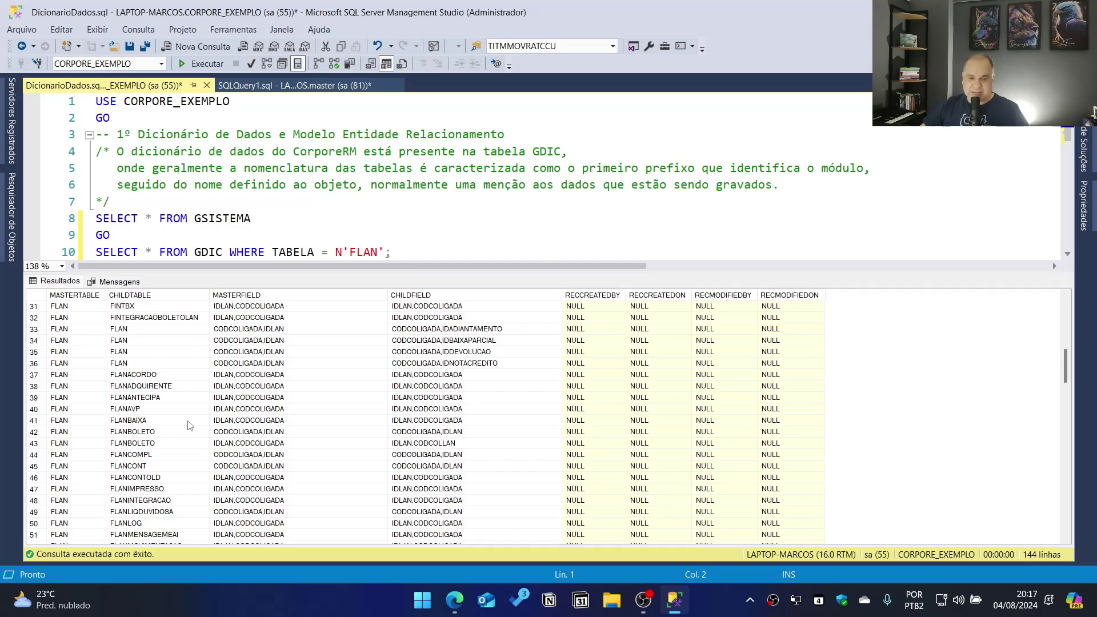
pyautogui.moveTo(70, 424); pyautogui.dragTo(798, 422)
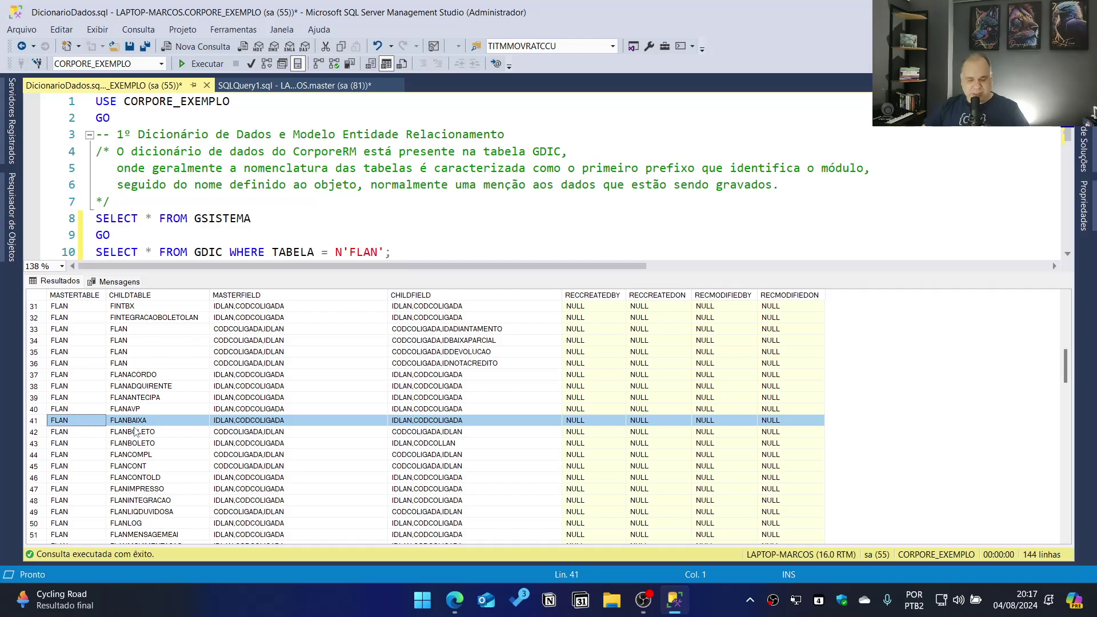
pyautogui.hotkey('ctrl', 'r')
# Highlight the four dictionary queries from GSISTEMA to GLINKSREL in the script, then the GLINKSREL query alone
pyautogui.click(226, 340)
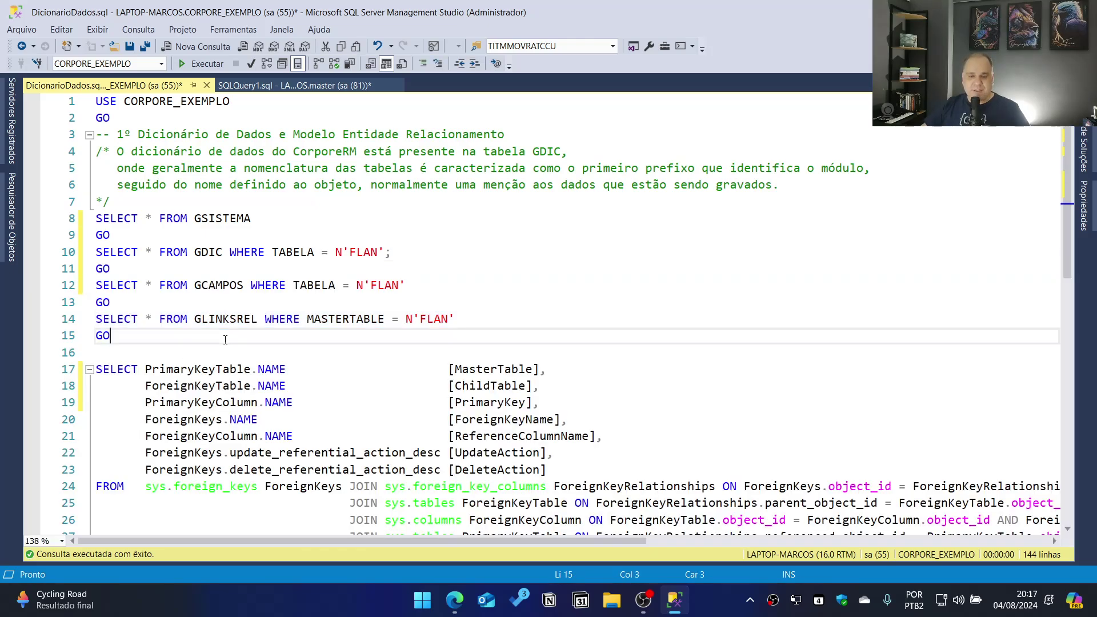
pyautogui.moveTo(225, 339); pyautogui.dragTo(79, 221)
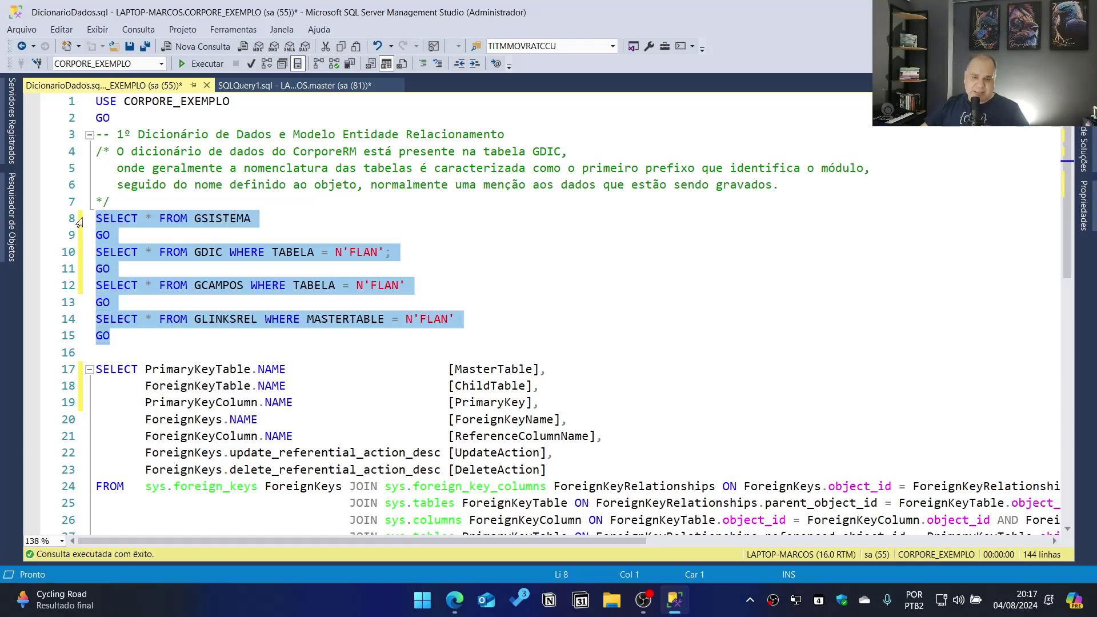
pyautogui.click(119, 336)
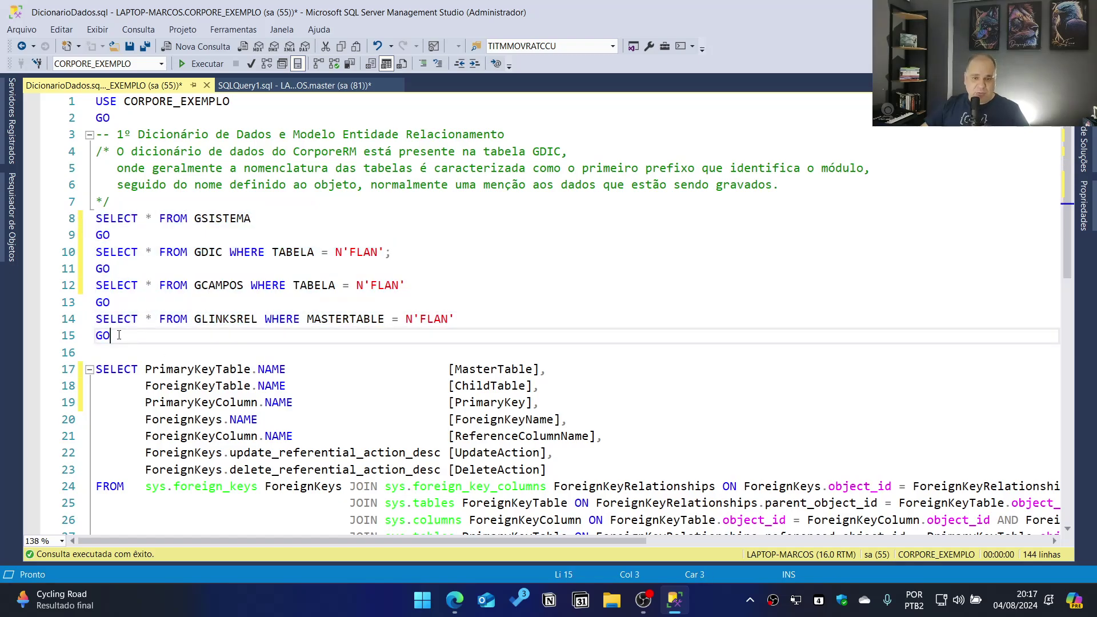
pyautogui.moveTo(119, 335); pyautogui.dragTo(65, 325)
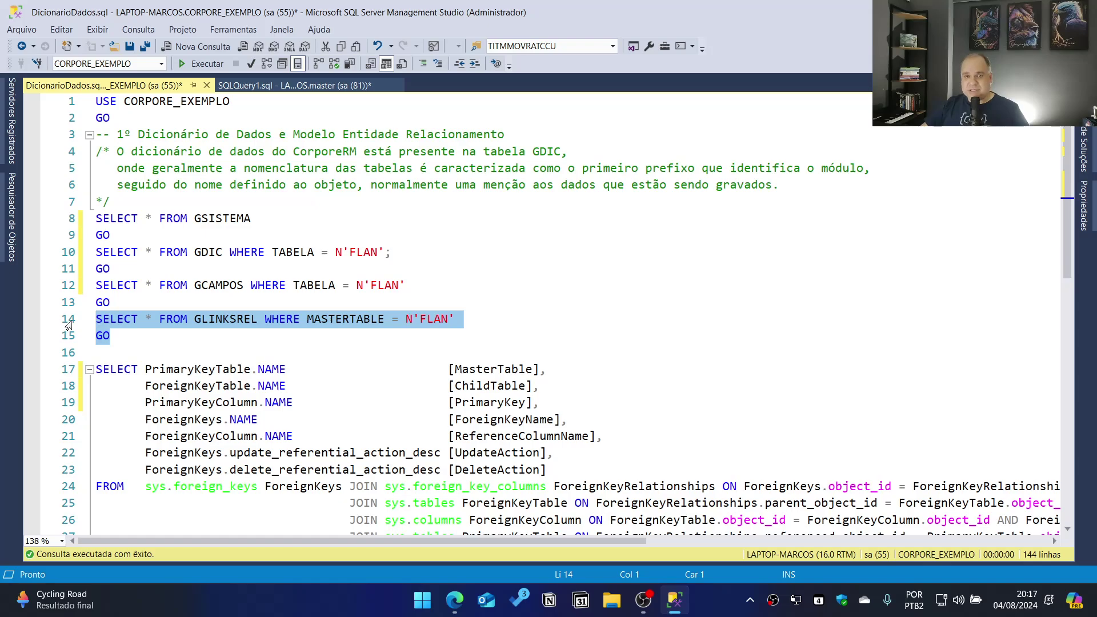
# Review the TMOV and TITMMOV filter values in the sys.foreign_keys query and run that whole query
pyautogui.scroll(-3, 69, 324)
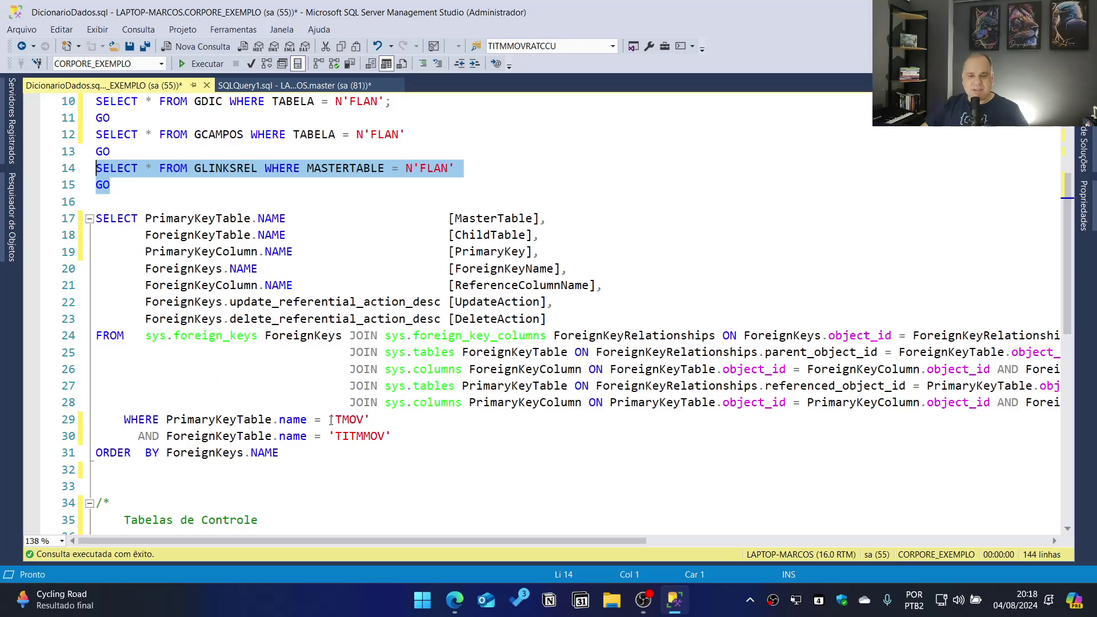
pyautogui.moveTo(280, 453); pyautogui.dragTo(96, 219)
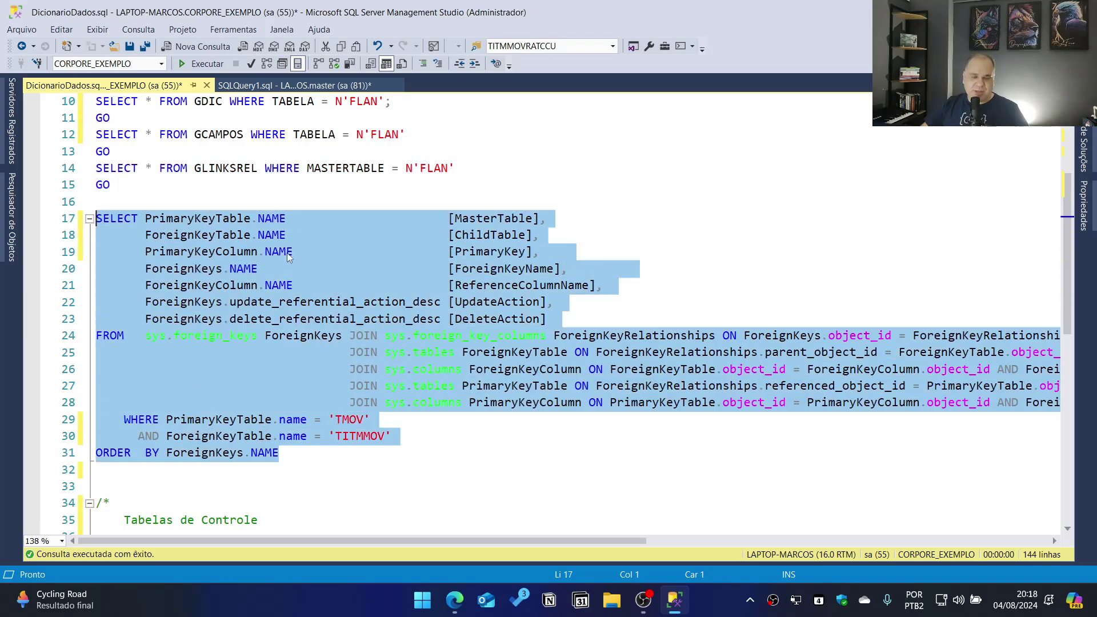
pyautogui.scroll(-1, 343, 272)
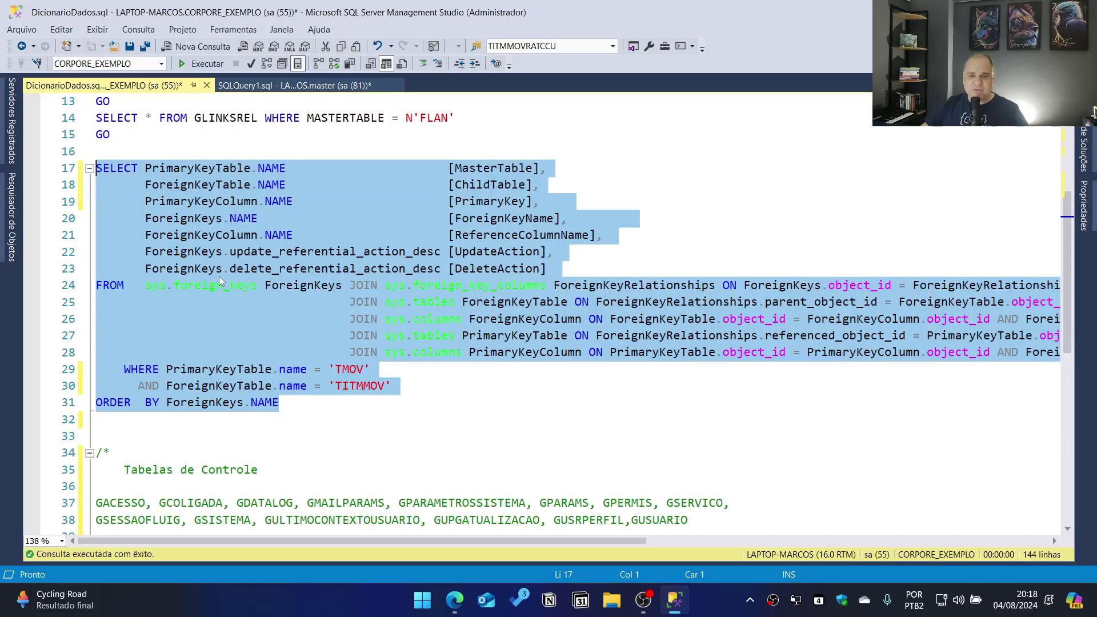
pyautogui.doubleClick(346, 370)
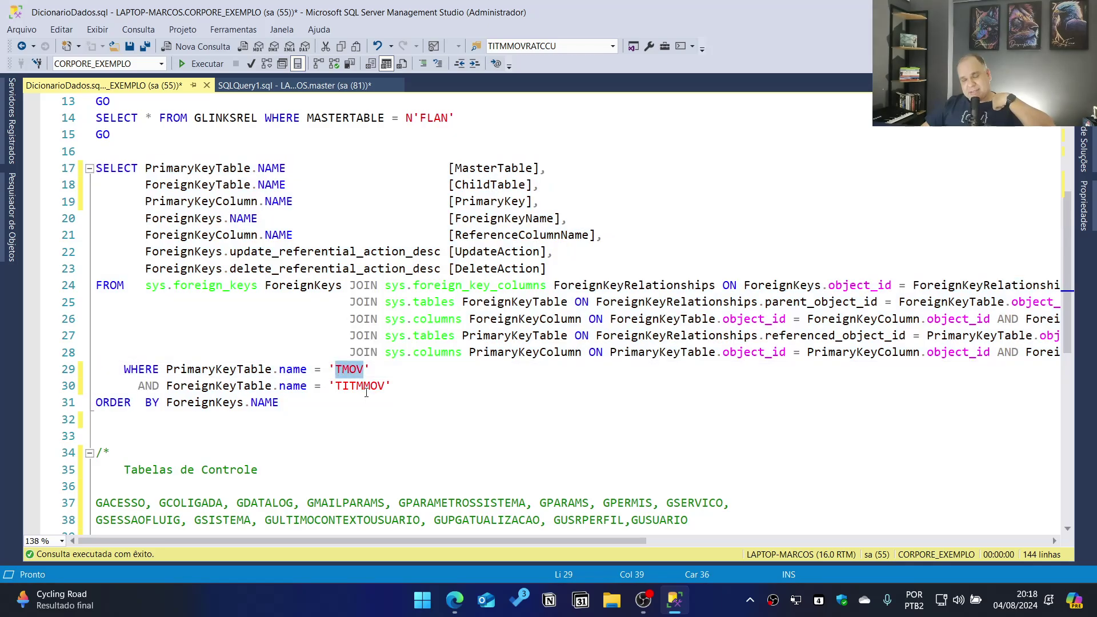
pyautogui.doubleClick(366, 389)
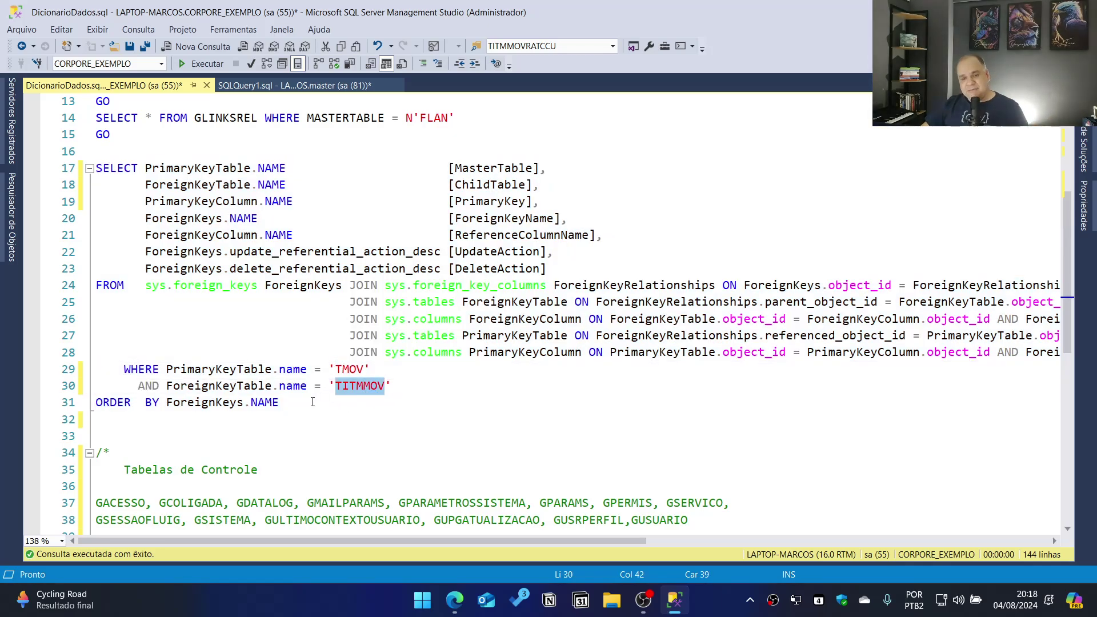
pyautogui.click(356, 369)
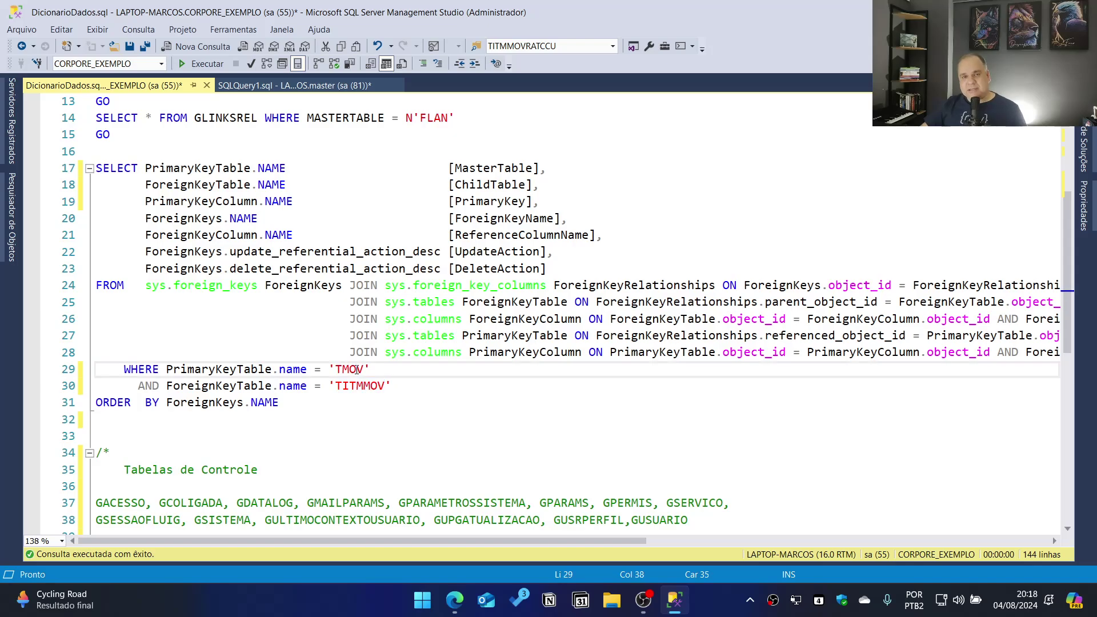
pyautogui.doubleClick(358, 388)
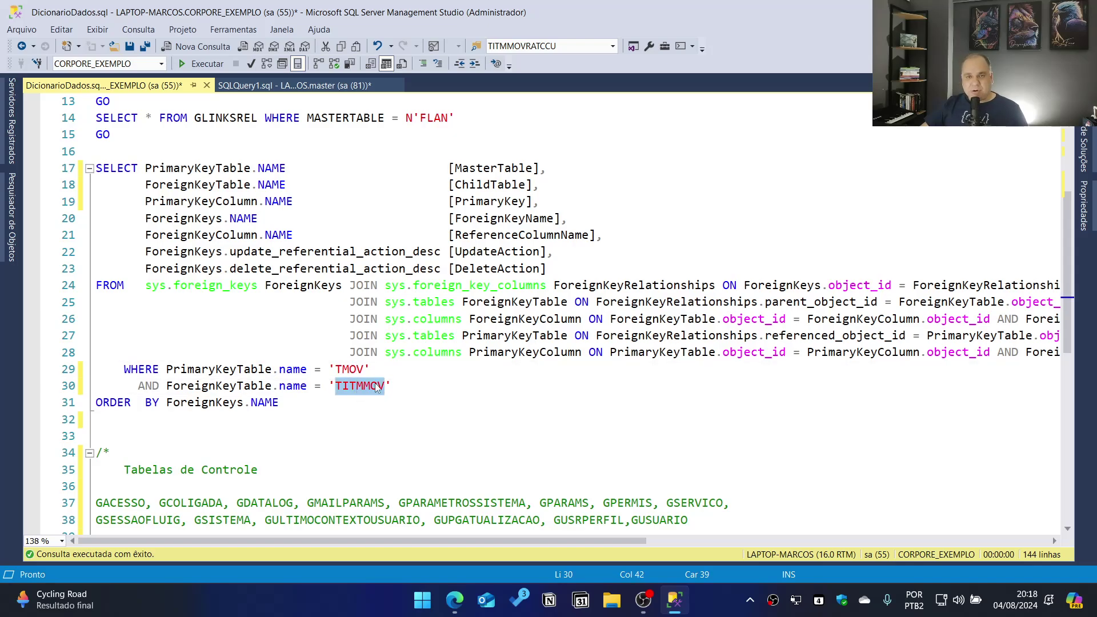
pyautogui.moveTo(278, 402); pyautogui.dragTo(65, 176)
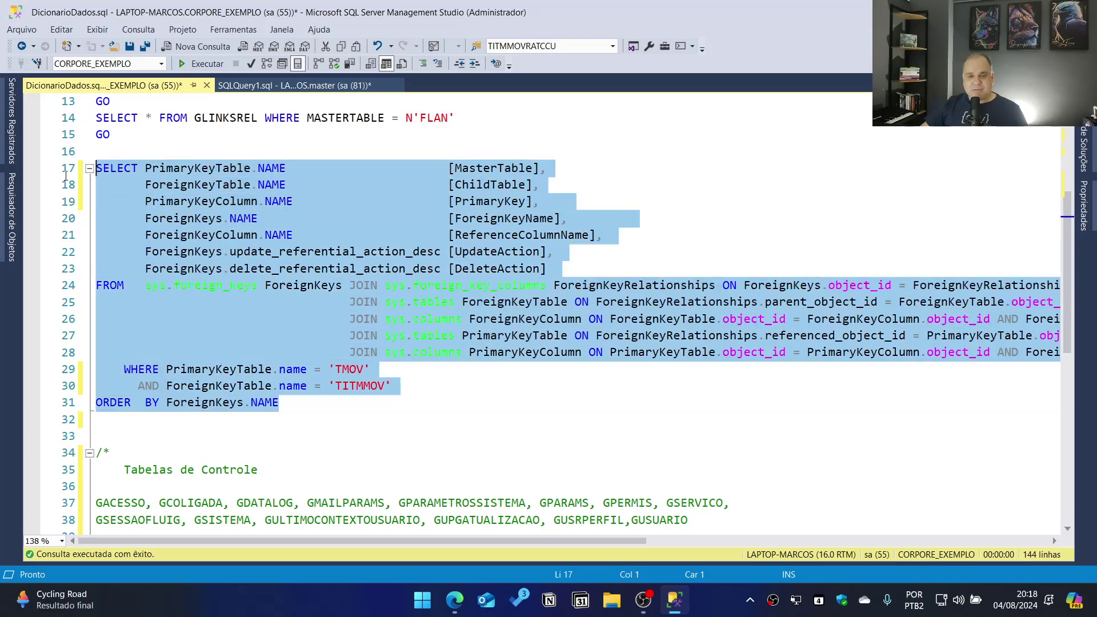
pyautogui.click(201, 64)
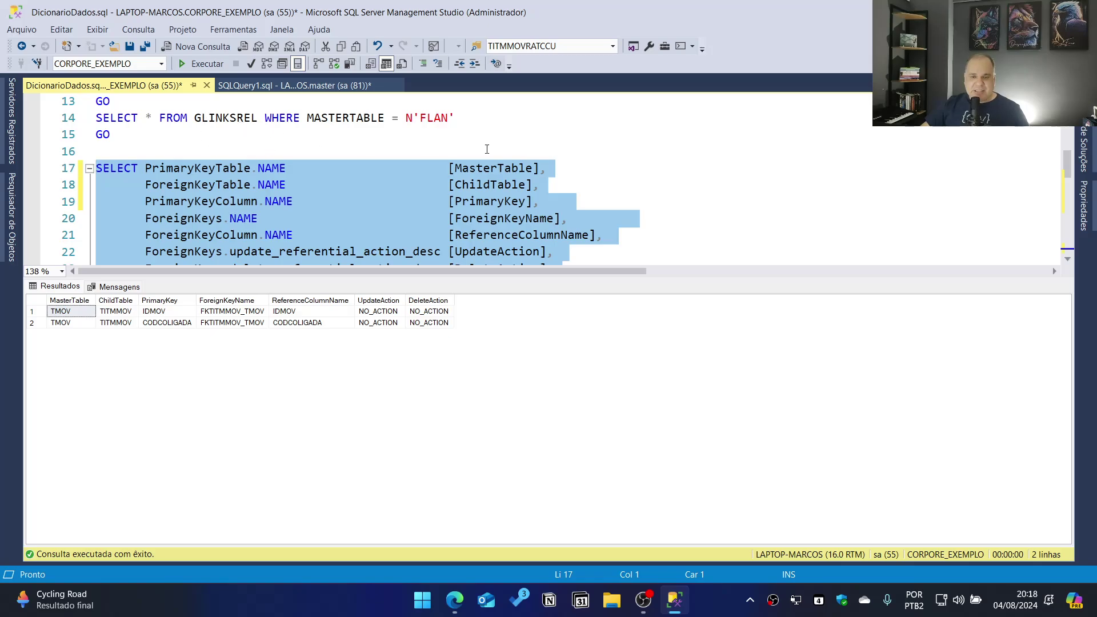
# Change the GLINKSREL query's filter to MASTERTABLE = N'TMOV' AND CHILDTABLE = 'TITMMOV'
pyautogui.click(467, 114)
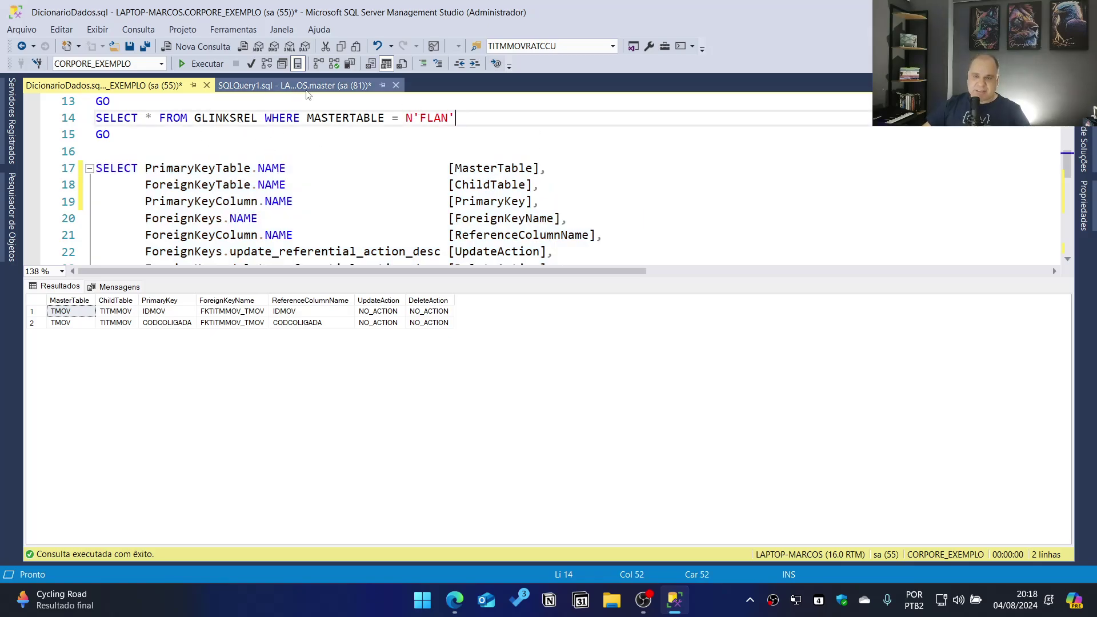
pyautogui.press('Left')
pyautogui.hotkey('ctrl', 'shift', 'Left')
pyautogui.write('TMOV')
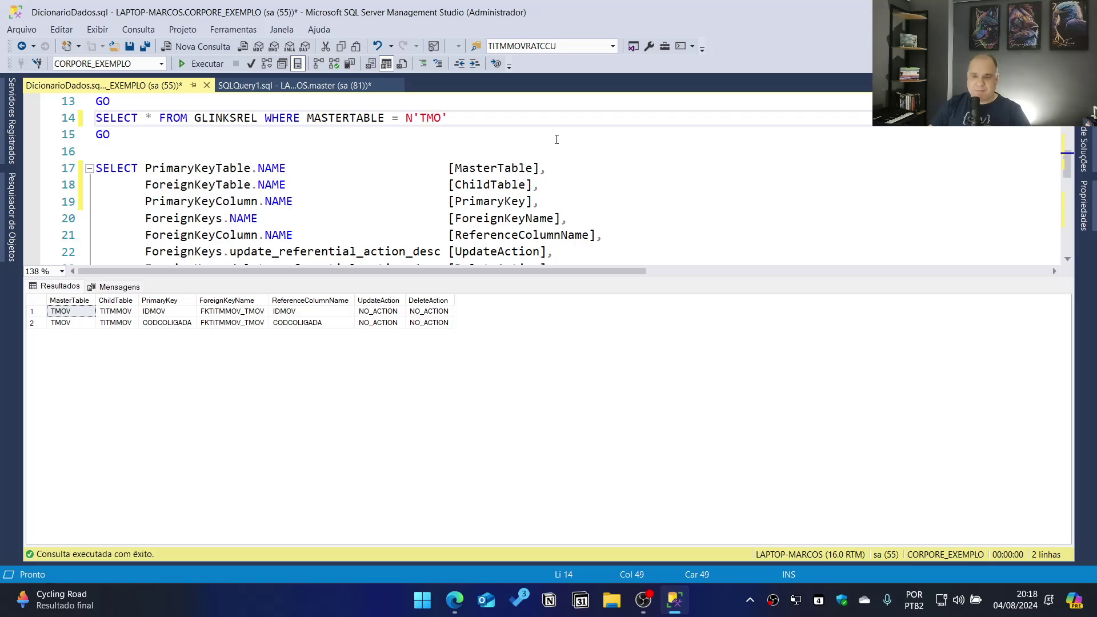
pyautogui.write(' AND CHILDTA ')
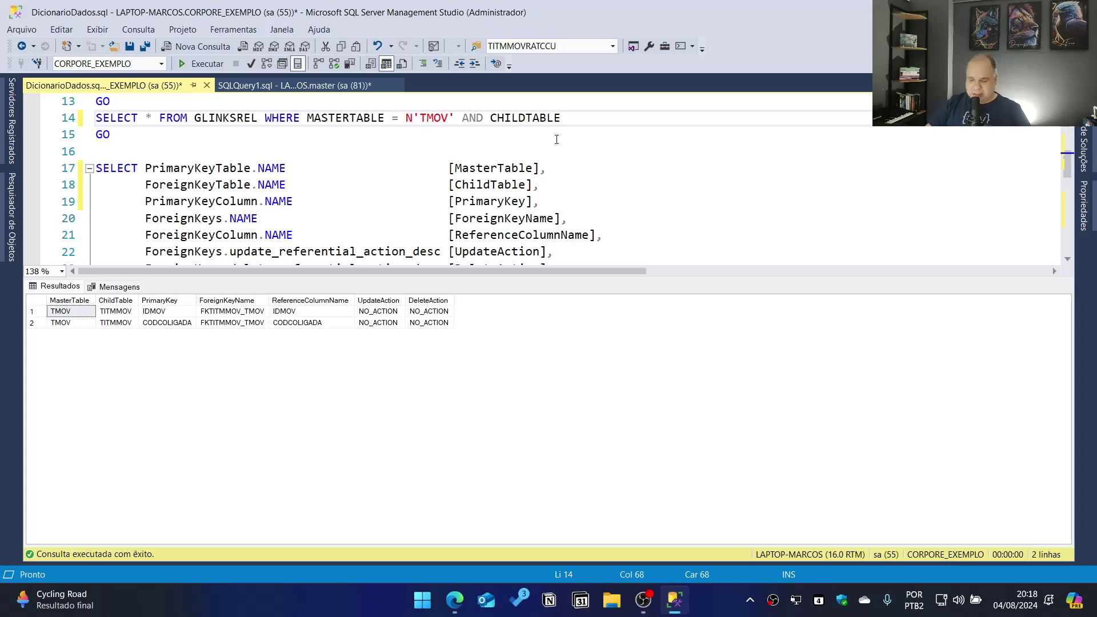
pyautogui.write(' = ')
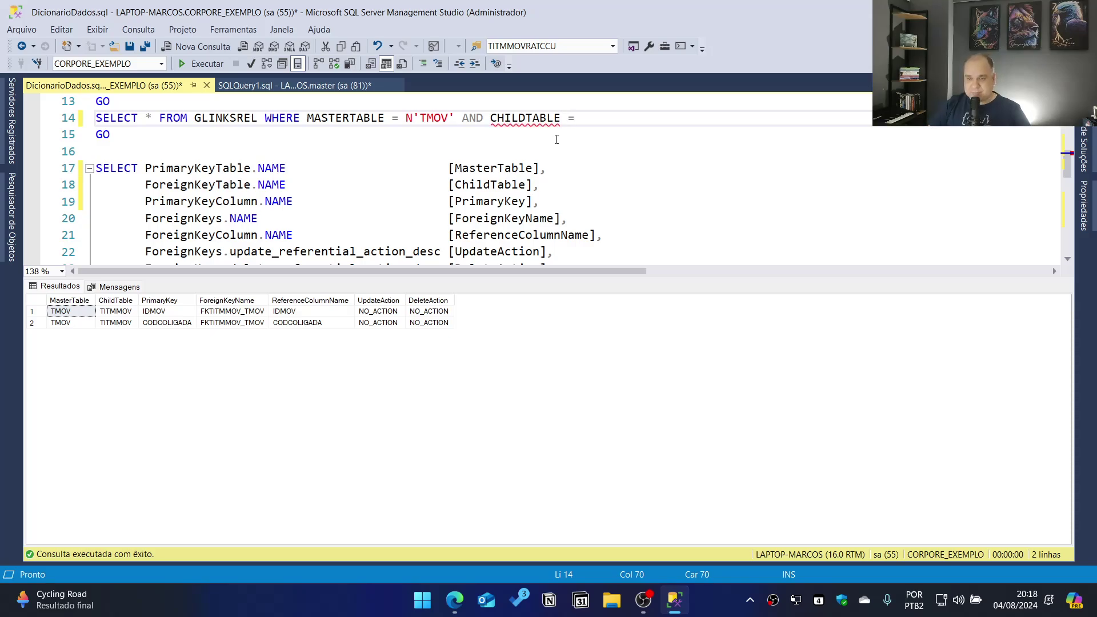
pyautogui.write("'TITMMOV'")
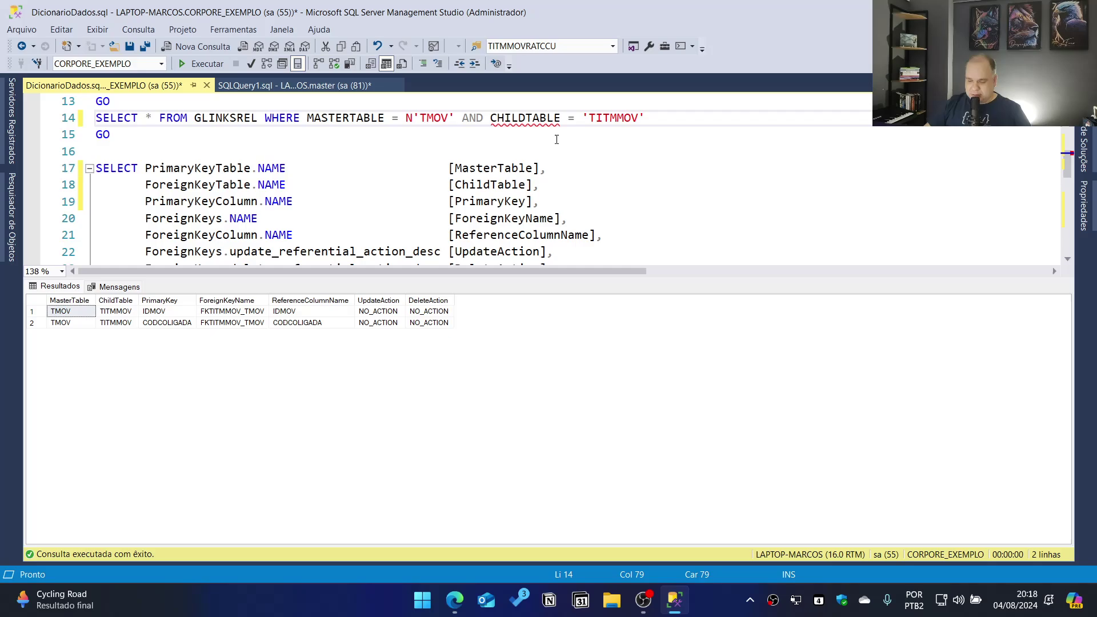
# Run only the GLINKSREL query and highlight the MASTERFIELD and CHILDFIELD values of the returned row
pyautogui.hotkey('shift', 'Home')
pyautogui.press('F5')
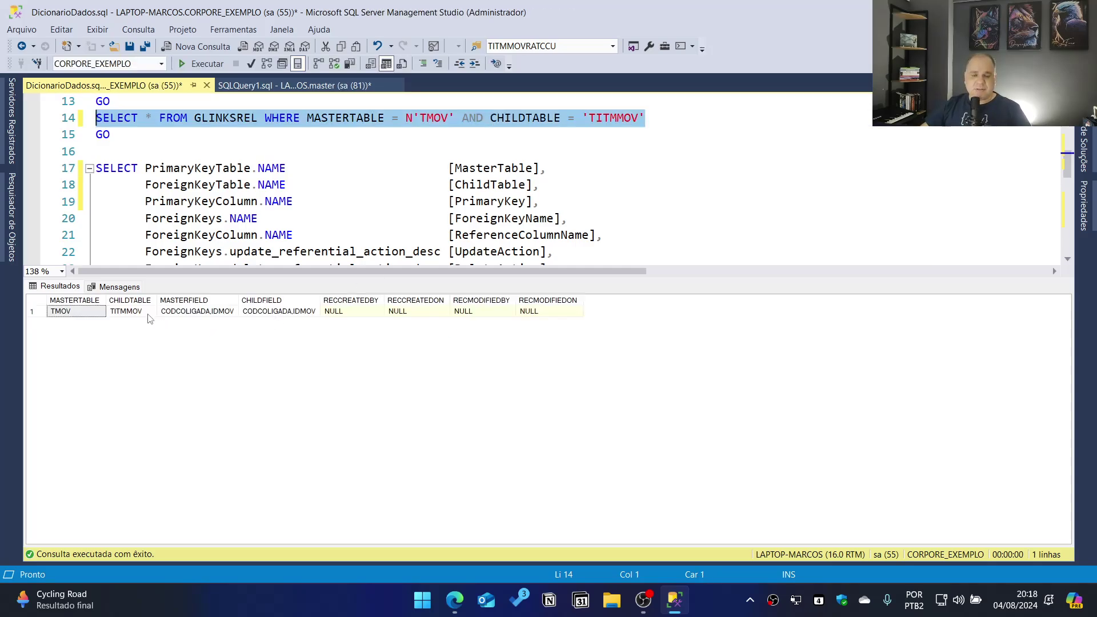
pyautogui.click(196, 312)
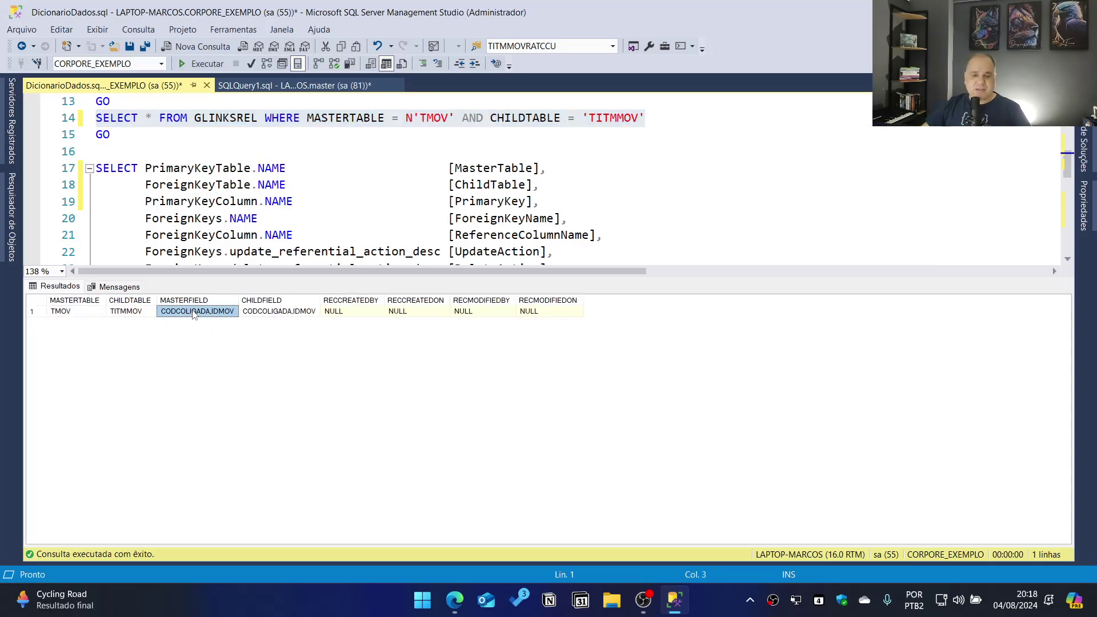
pyautogui.keyDown('shift'); pyautogui.click(250, 314); pyautogui.keyUp('shift')
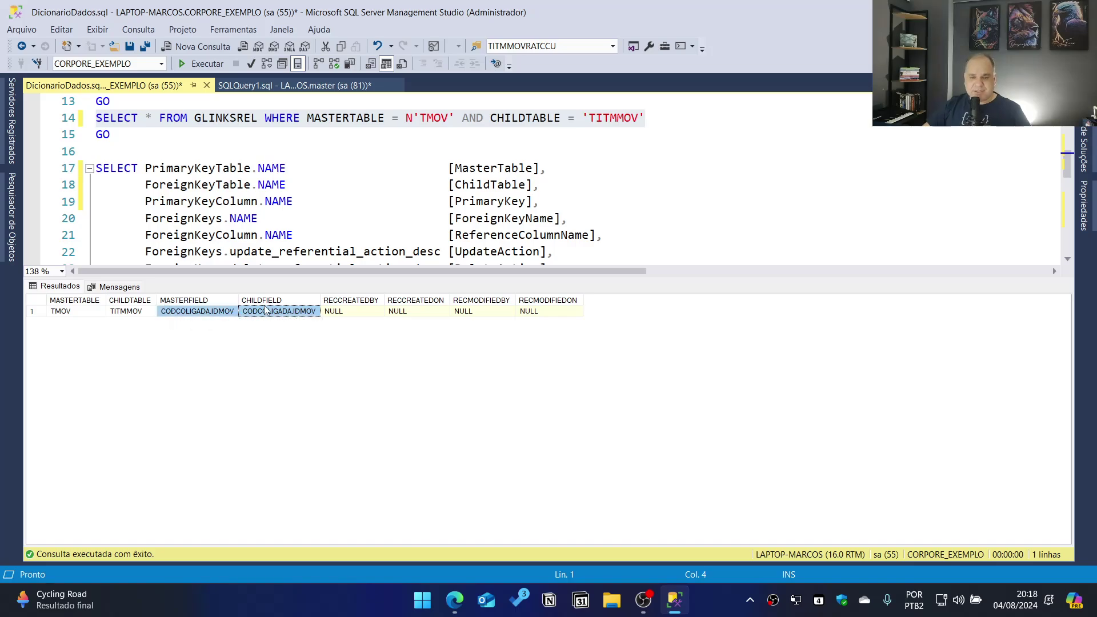
# Run the whole sys.foreign_keys query again and inspect its ReferenceColumnName and ForeignKeyName values for TMOV and TITMMOV
pyautogui.hotkey('ctrl', 'r')
pyautogui.click(221, 219)
pyautogui.moveTo(280, 403); pyautogui.dragTo(96, 168)
pyautogui.click(201, 64)
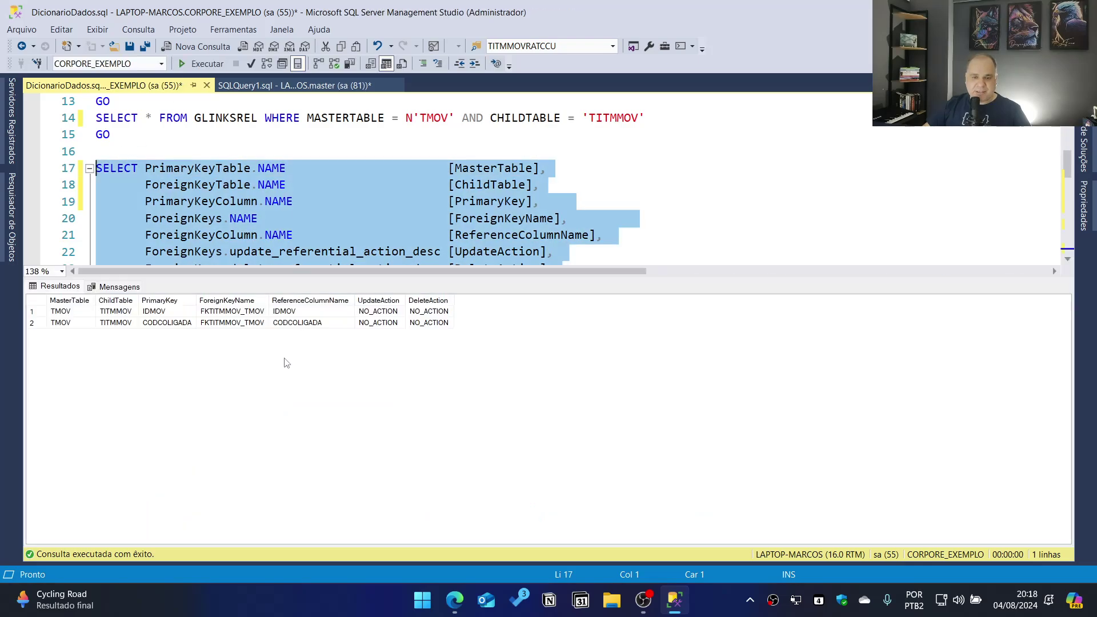
pyautogui.click(298, 312)
pyautogui.click(299, 323)
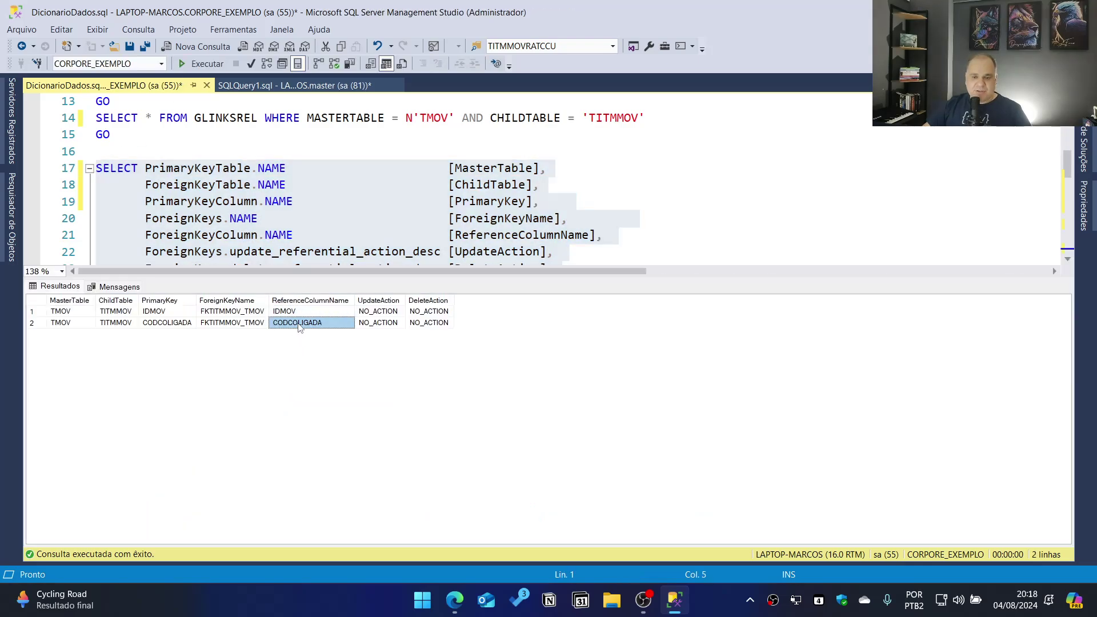
pyautogui.moveTo(237, 312)
pyautogui.mouseDown()
pyautogui.moveTo(260, 340)
pyautogui.moveTo(223, 325)
pyautogui.mouseUp()
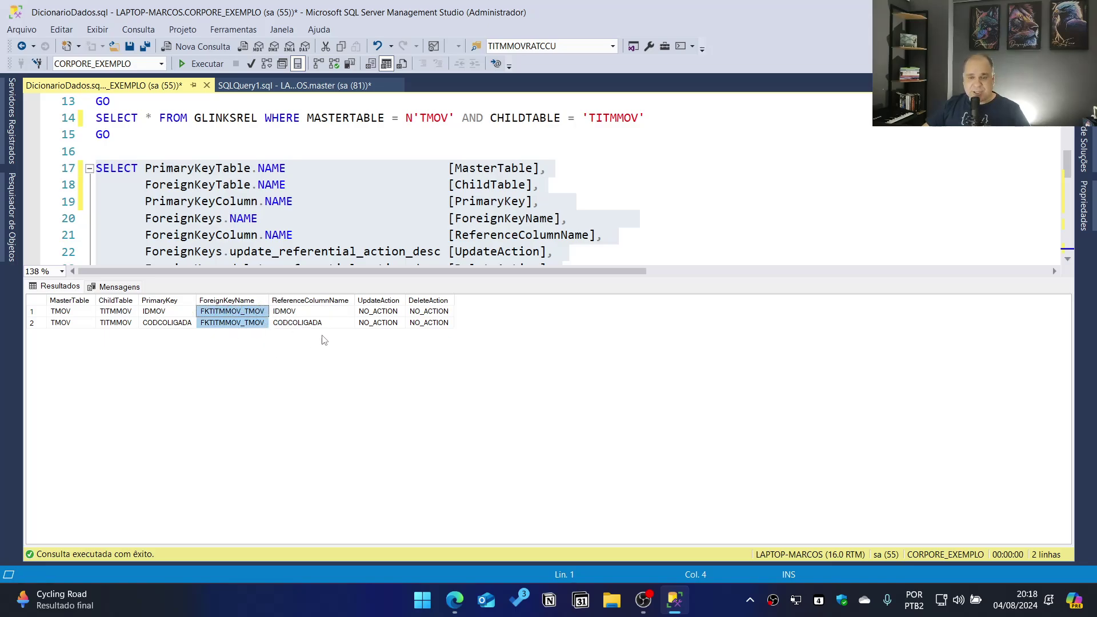
# Hide the results and highlight the sys.foreign_keys query, followed by the GLINKSREL query, to compare them in the script
pyautogui.click(319, 204)
pyautogui.click(317, 200)
pyautogui.hotkey('ctrl', 'r')
pyautogui.moveTo(280, 403); pyautogui.dragTo(95, 167)
pyautogui.scroll(1, 225, 160)
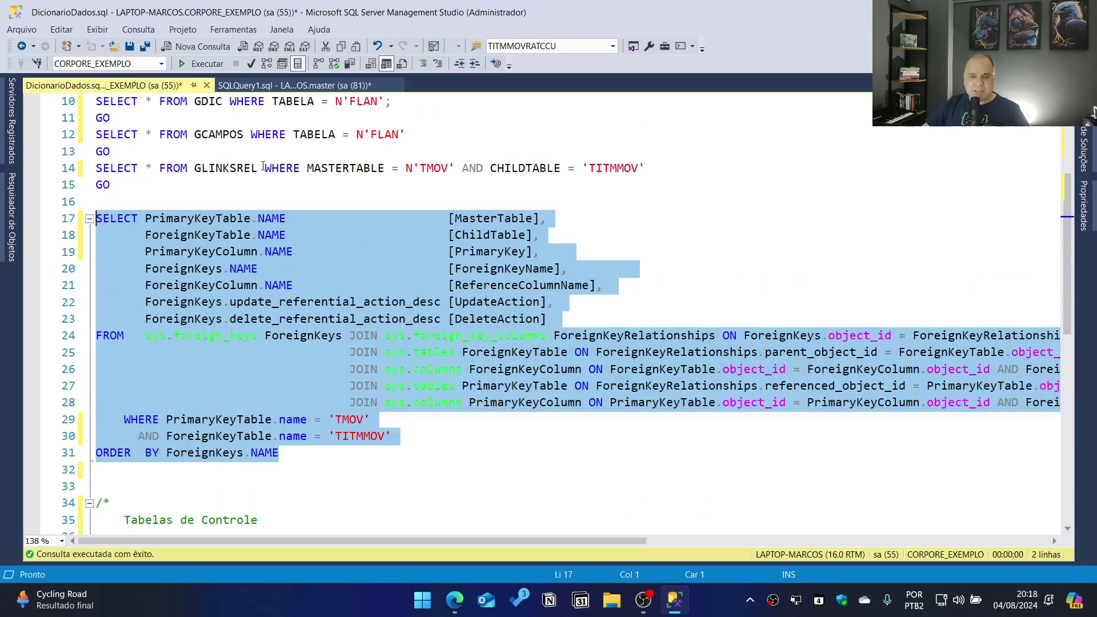
pyautogui.moveTo(646, 168); pyautogui.dragTo(39, 167)
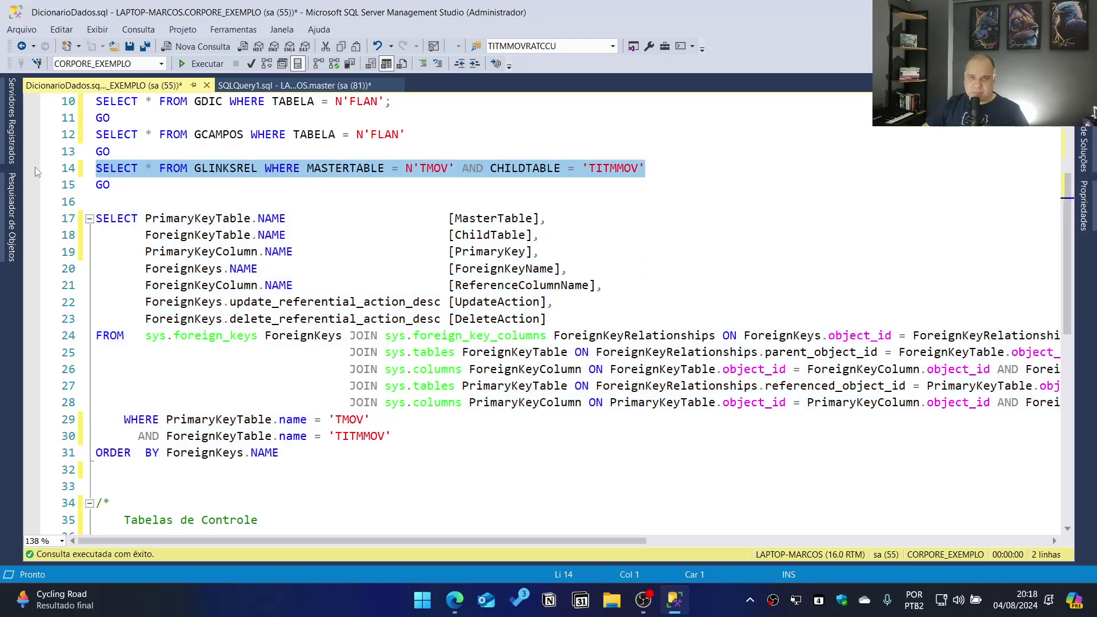
pyautogui.scroll(-2, 388, 262)
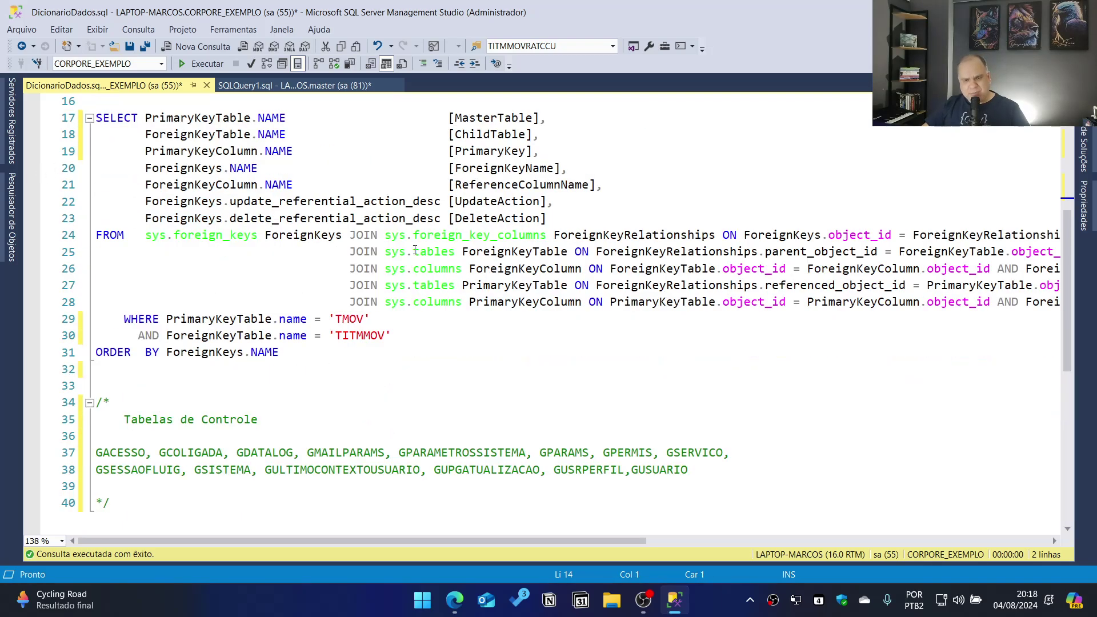
# Add the line sp_help TMOV below the GO that follows the GLINKSREL query and run only that line
pyautogui.scroll(4, 388, 262)
pyautogui.click(369, 268)
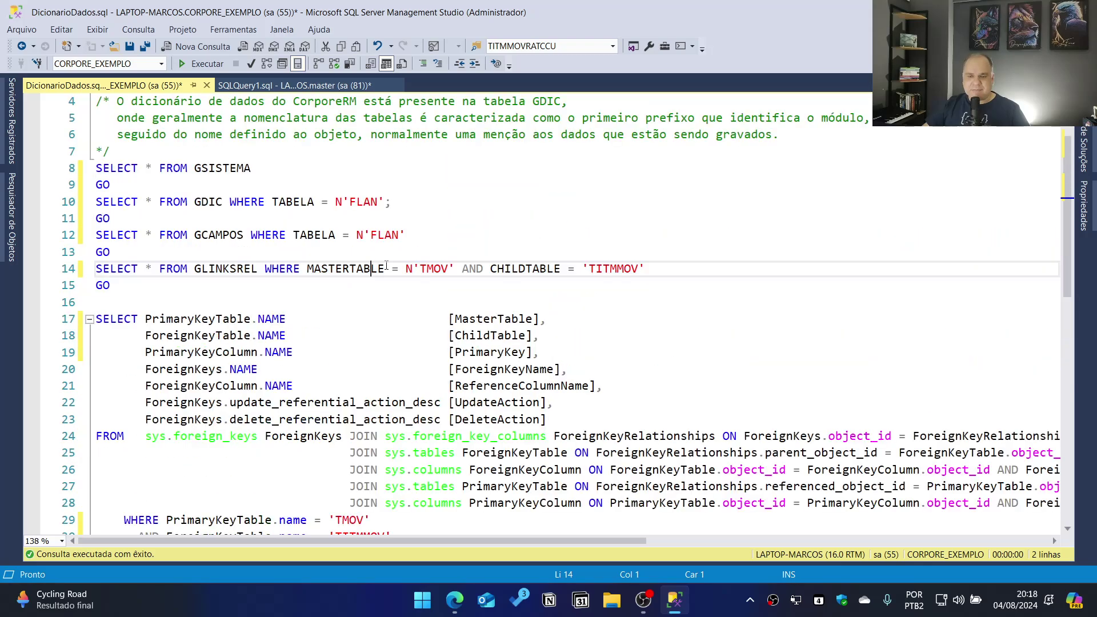
pyautogui.click(200, 285)
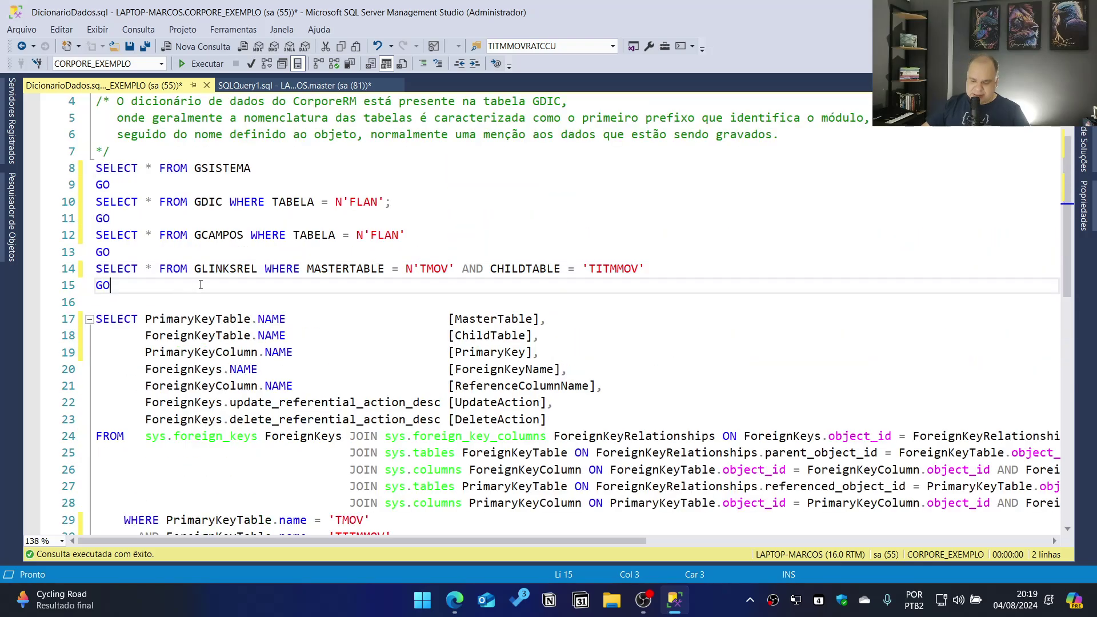
pyautogui.press('Return')
pyautogui.write('sp')
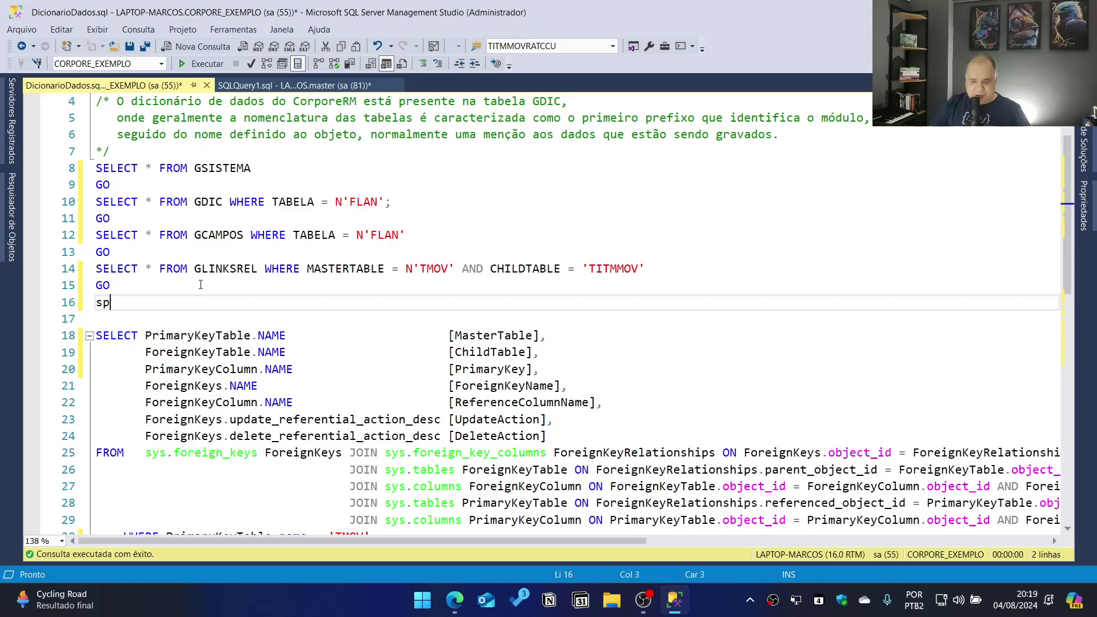
pyautogui.write('_help TMOV')
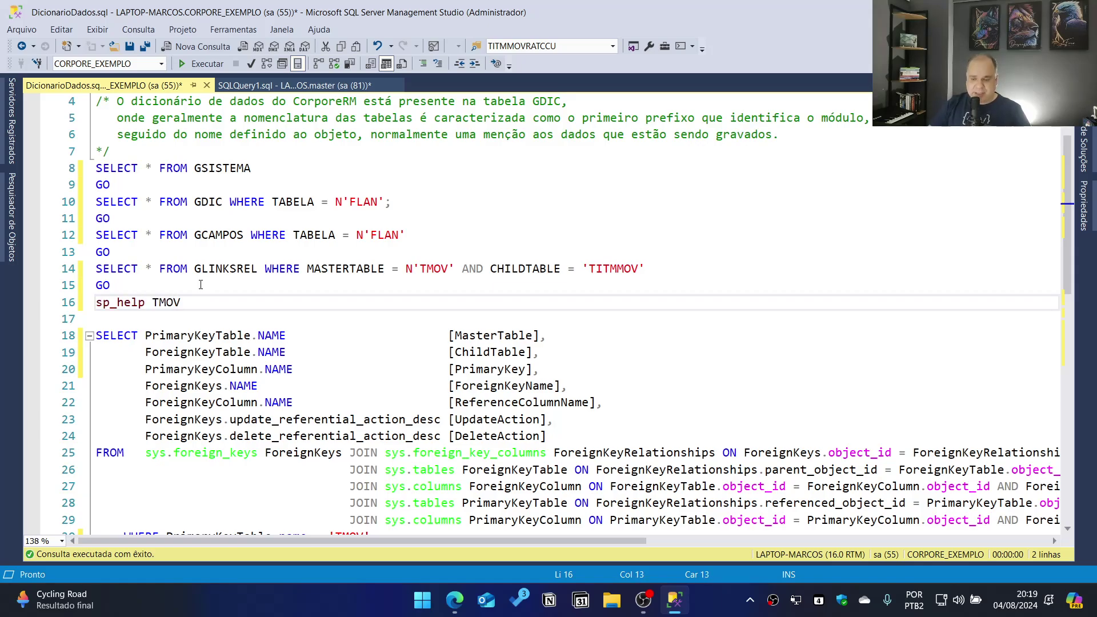
pyautogui.hotkey('shift', 'Home')
pyautogui.press('F5')
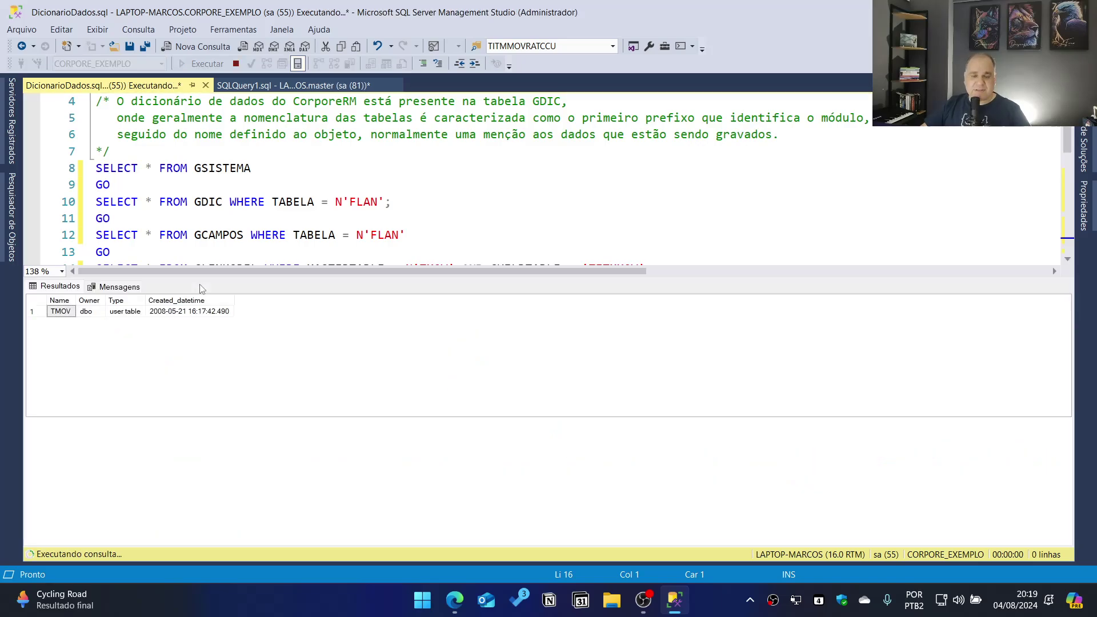
# Examine TMOV's owner, type and creation date in the sp_help output, along with its first column definitions and collation
pyautogui.click(86, 311)
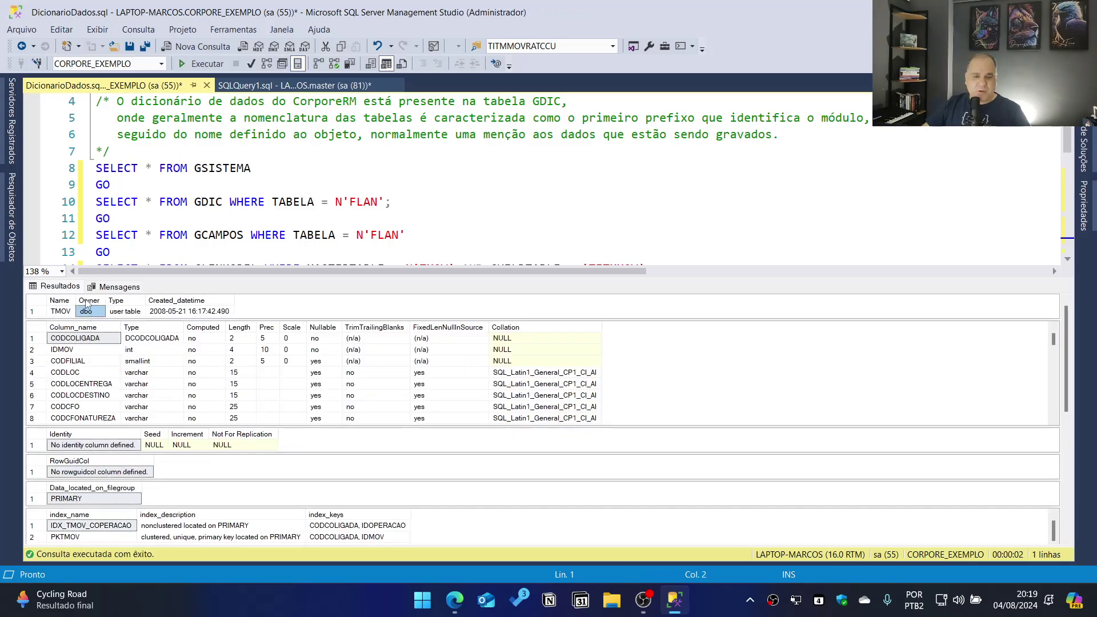
pyautogui.click(129, 313)
pyautogui.click(177, 312)
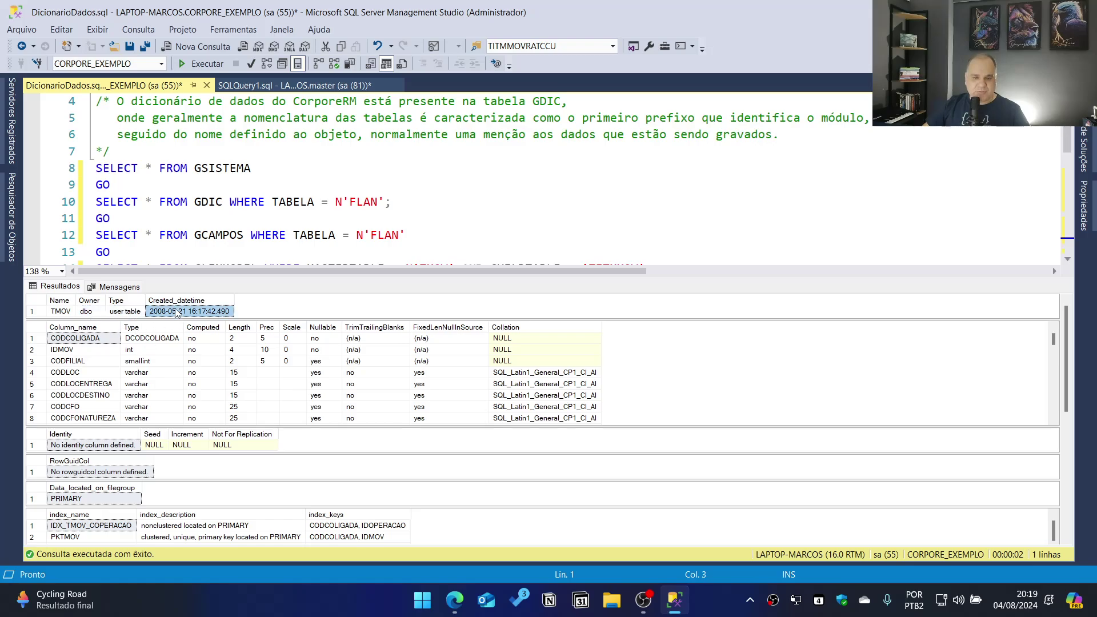
pyautogui.moveTo(99, 337); pyautogui.dragTo(170, 368)
pyautogui.click(543, 349)
# Execute only the table name TMOV from the sp_help line, then hide the results
pyautogui.click(188, 234)
pyautogui.scroll(-1, 124, 252)
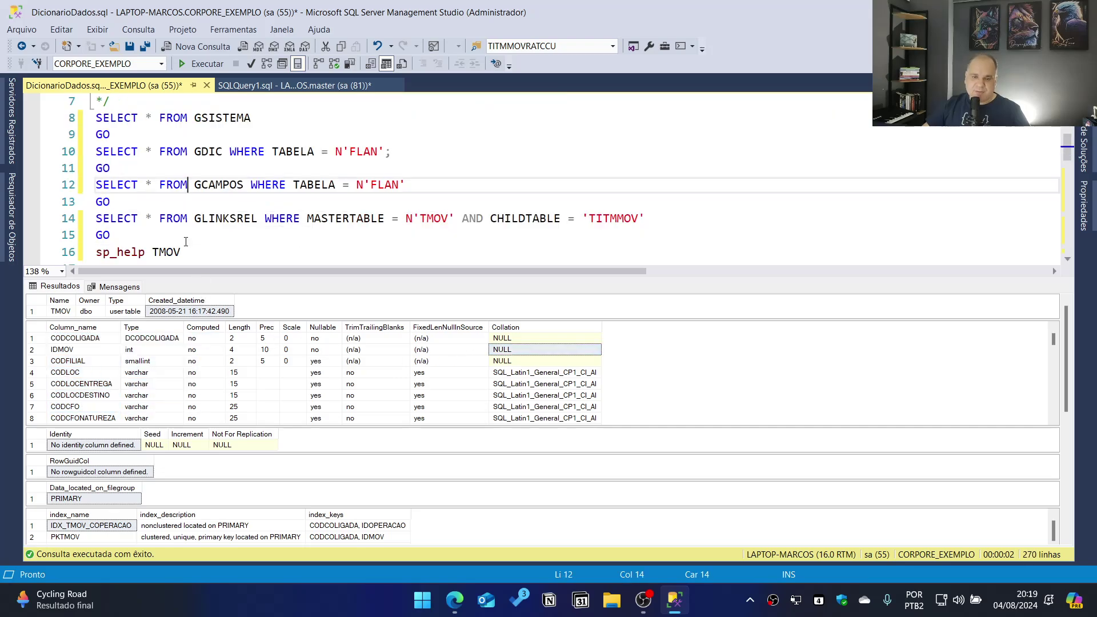
pyautogui.doubleClick(167, 253)
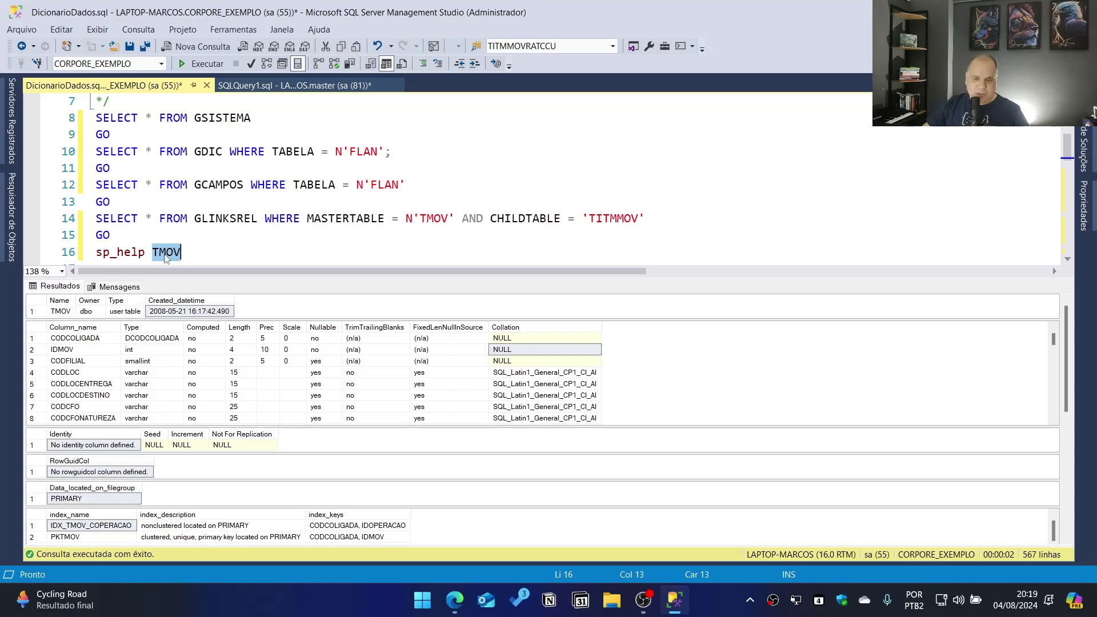
pyautogui.press('F5')
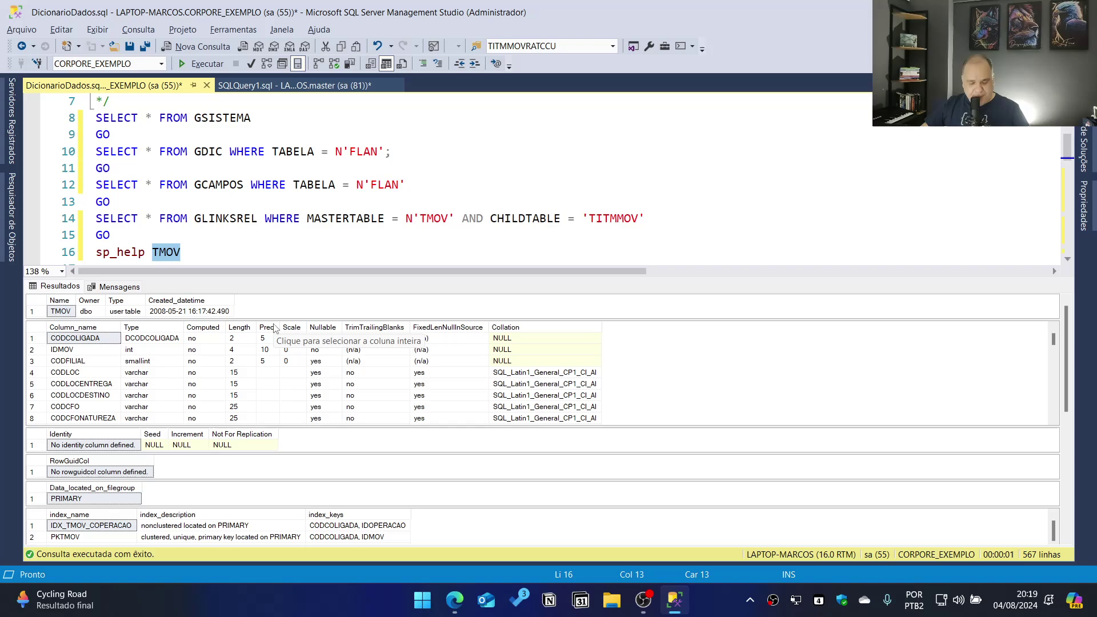
pyautogui.hotkey('ctrl', 'r')
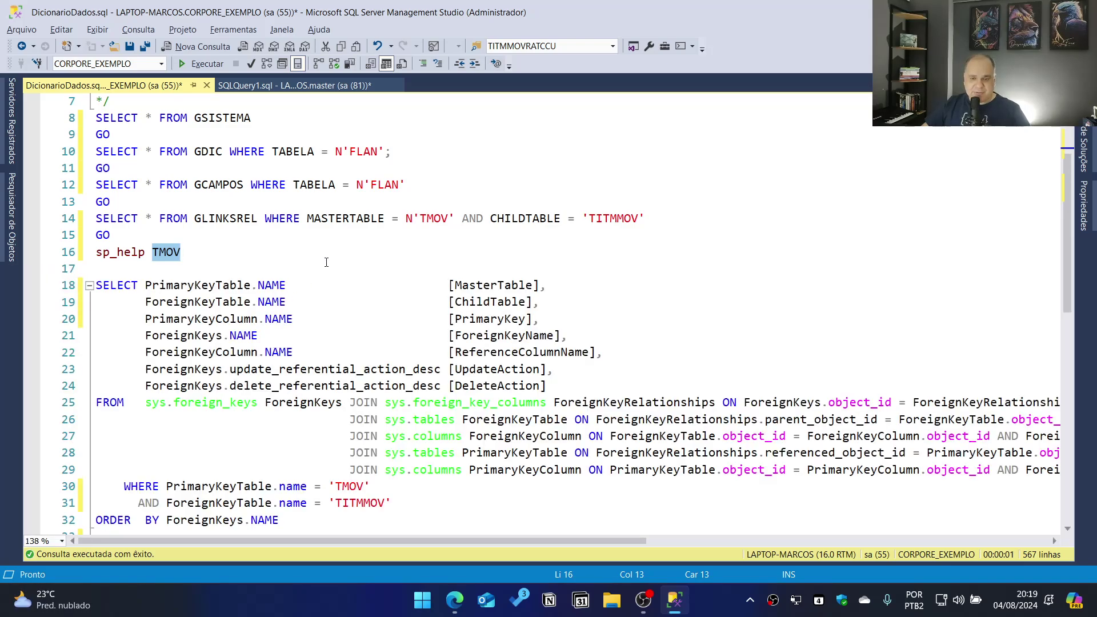
# Highlight the list of control tables from GACESSO to GUSUARIO in the Tabelas de Controle comment
pyautogui.click(327, 251)
pyautogui.scroll(-5, 327, 251)
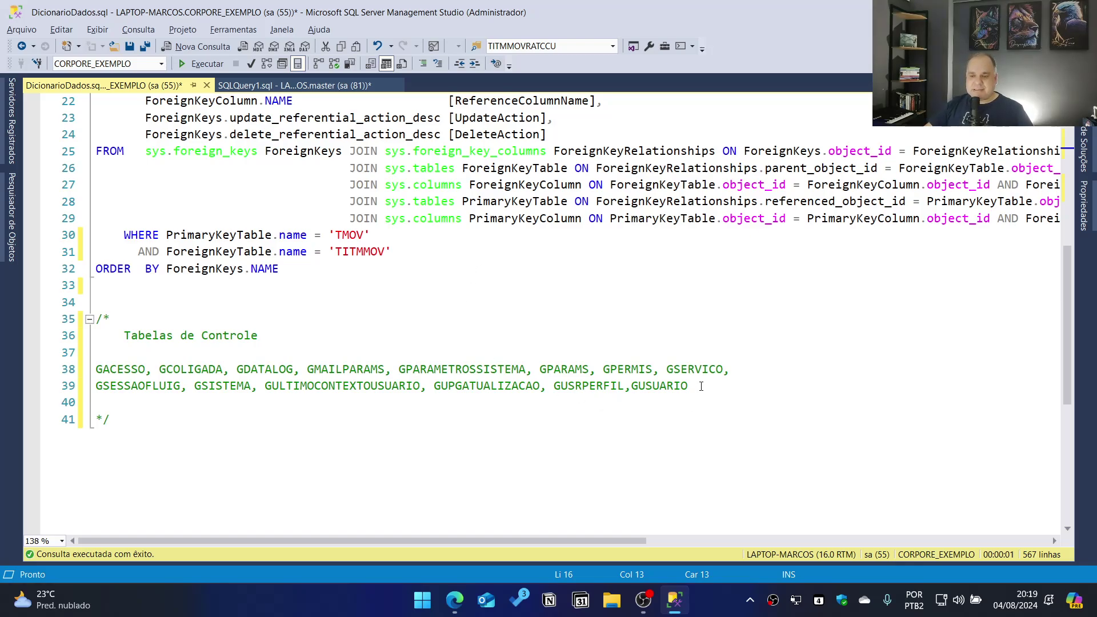
pyautogui.moveTo(702, 387); pyautogui.dragTo(62, 362)
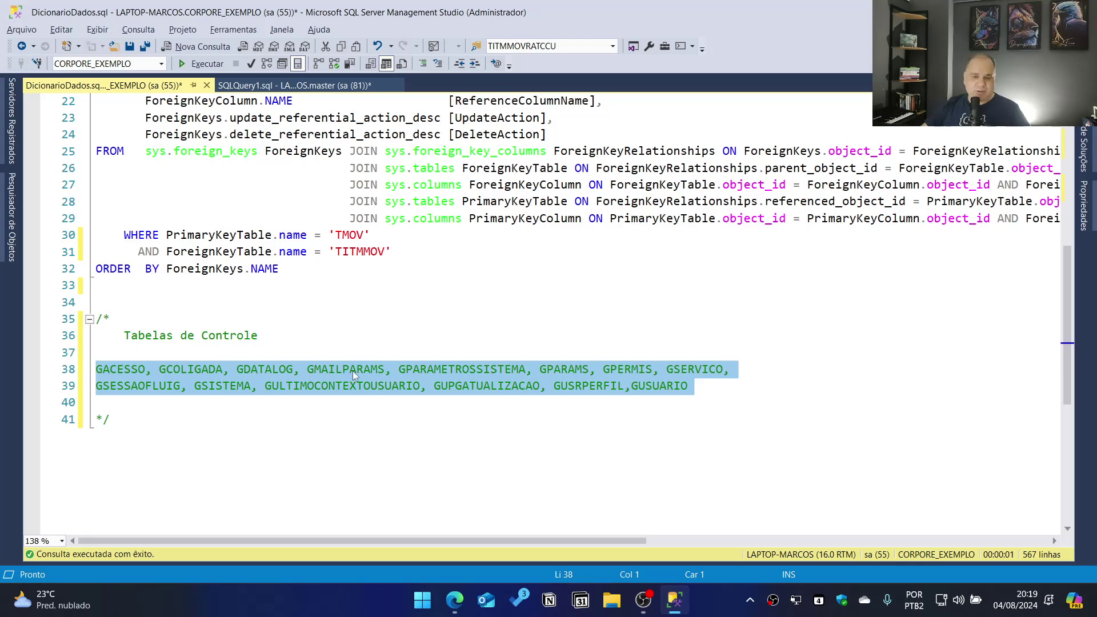
# Run only the GSISTEMA query and select the whole CONTROLE column in its results
pyautogui.scroll(6, 355, 369)
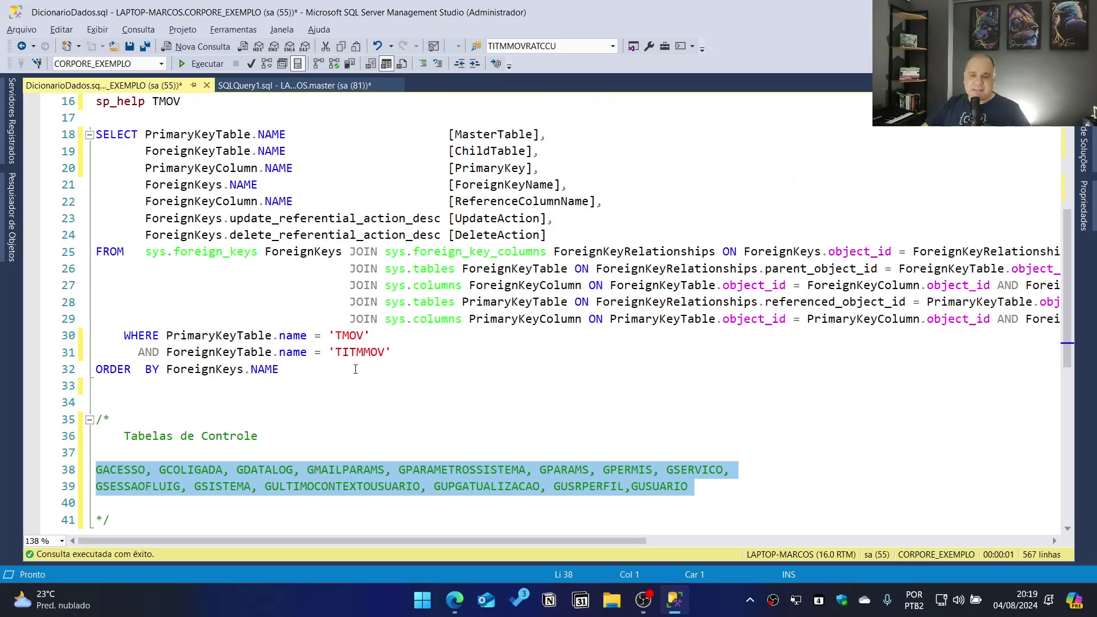
pyautogui.click(228, 219)
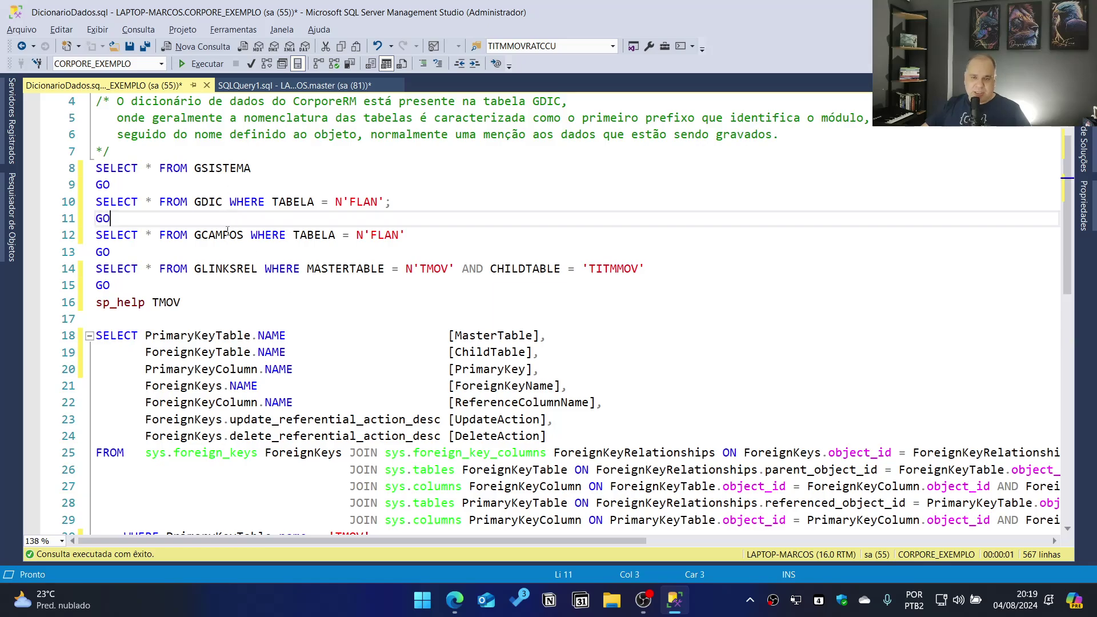
pyautogui.moveTo(251, 168); pyautogui.dragTo(96, 168)
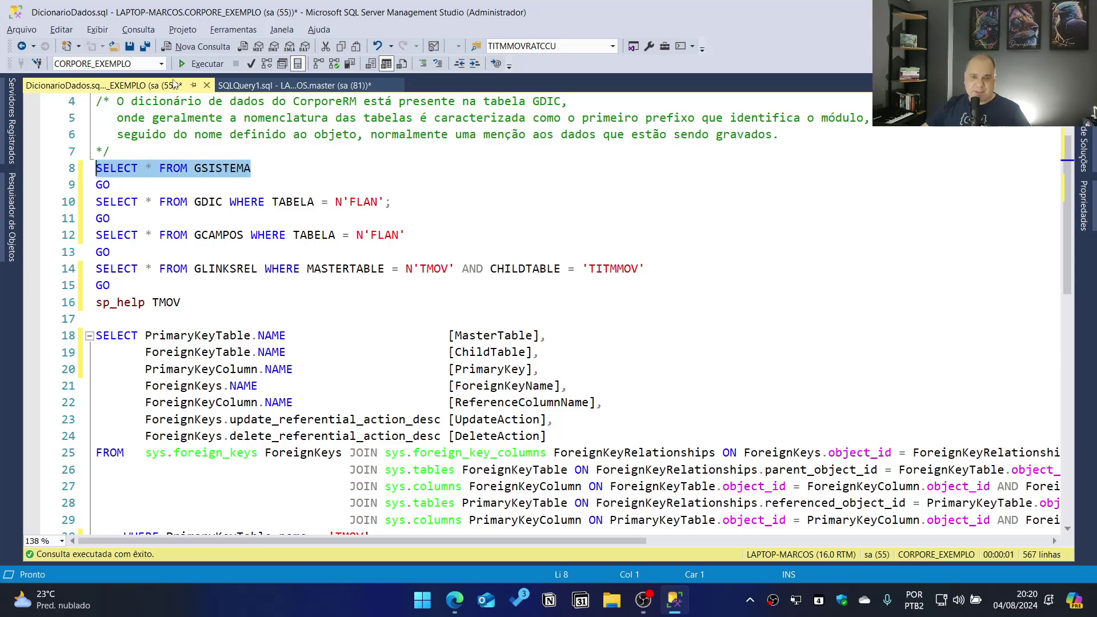
pyautogui.press('F5')
pyautogui.click(379, 301)
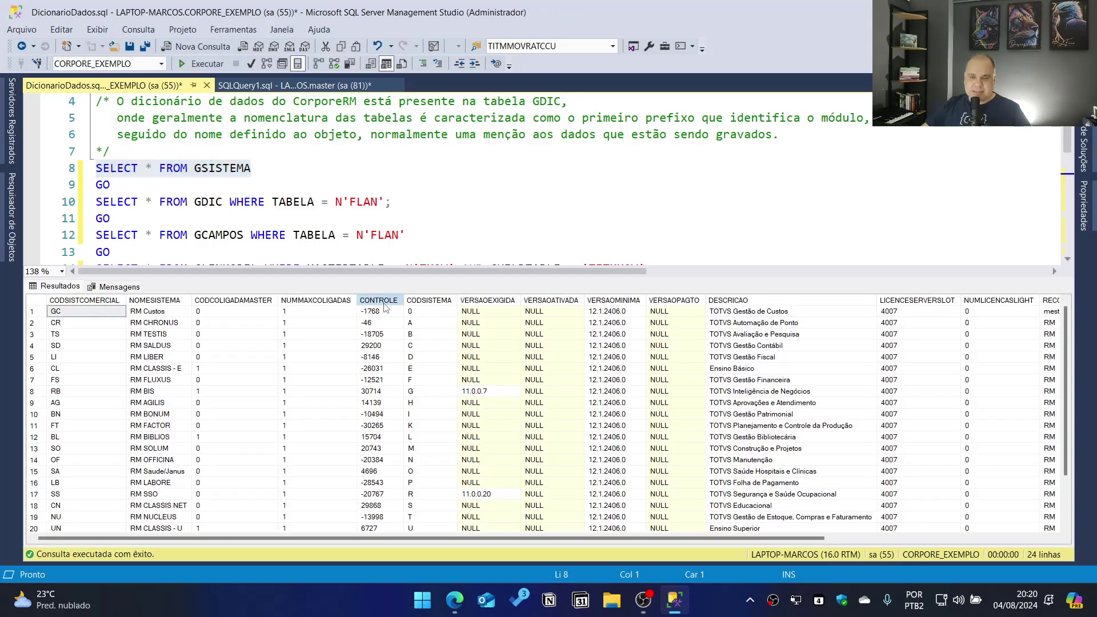
pyautogui.scroll(-2, 386, 335)
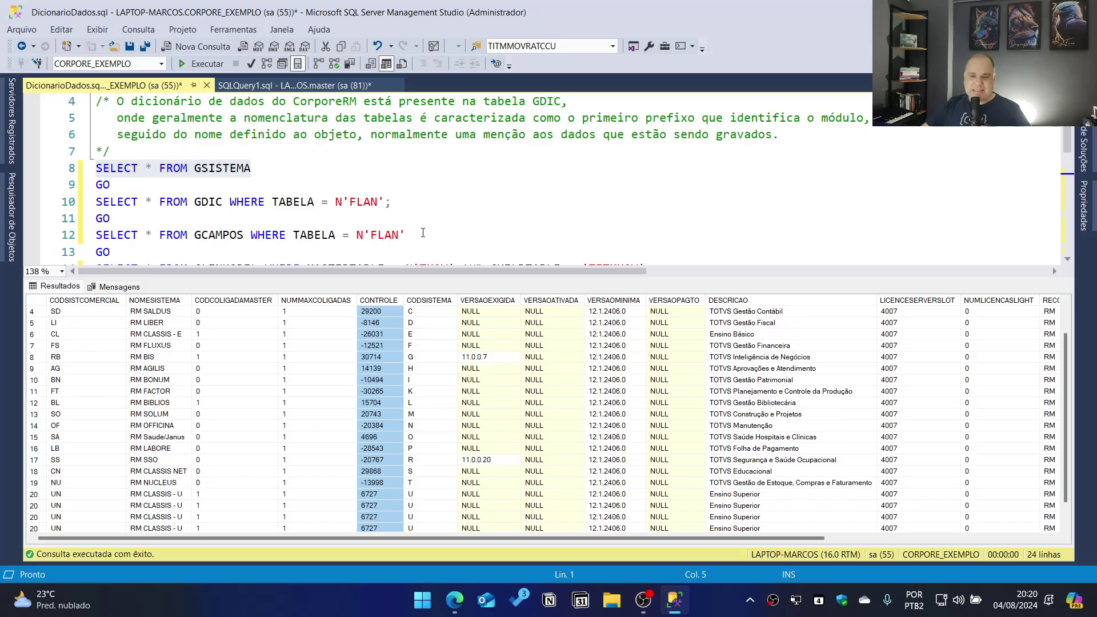
# Return to the Tabelas de Controle comment and review its two lines of table names with the GSISTEMA results open
pyautogui.click(427, 230)
pyautogui.scroll(-3, 426, 230)
pyautogui.scroll(-4, 426, 231)
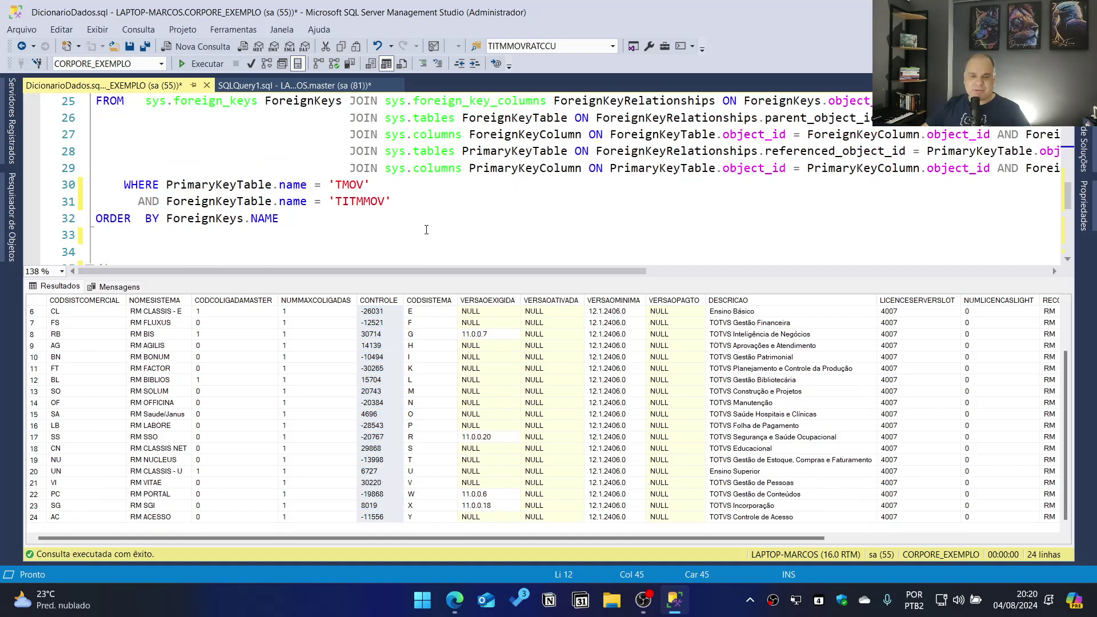
pyautogui.scroll(-2, 427, 231)
pyautogui.moveTo(96, 222); pyautogui.dragTo(695, 235)
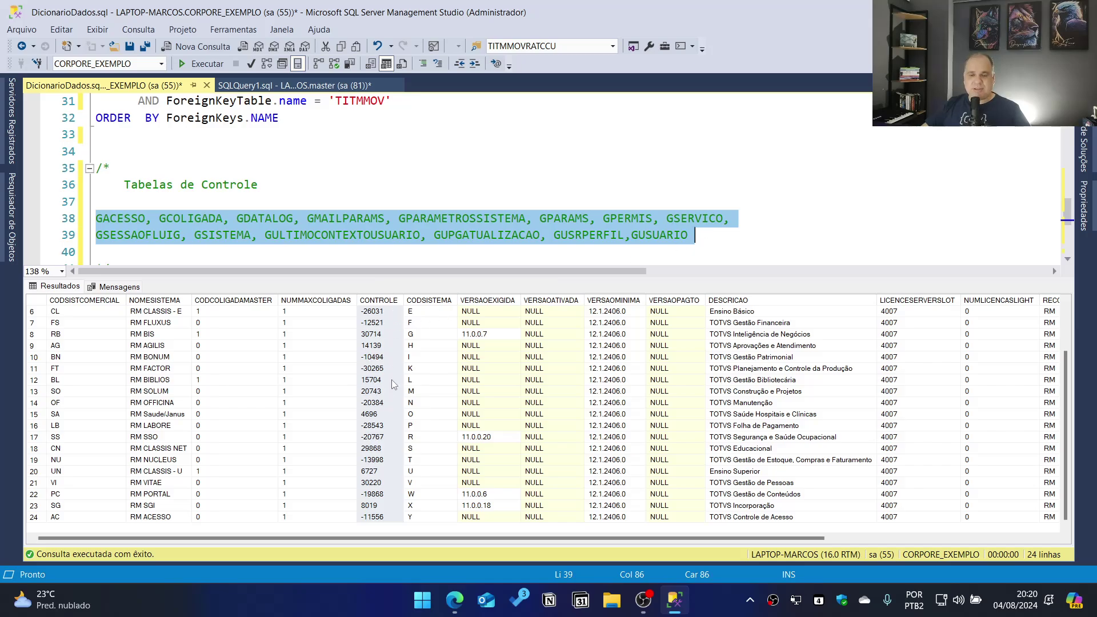
pyautogui.click(352, 225)
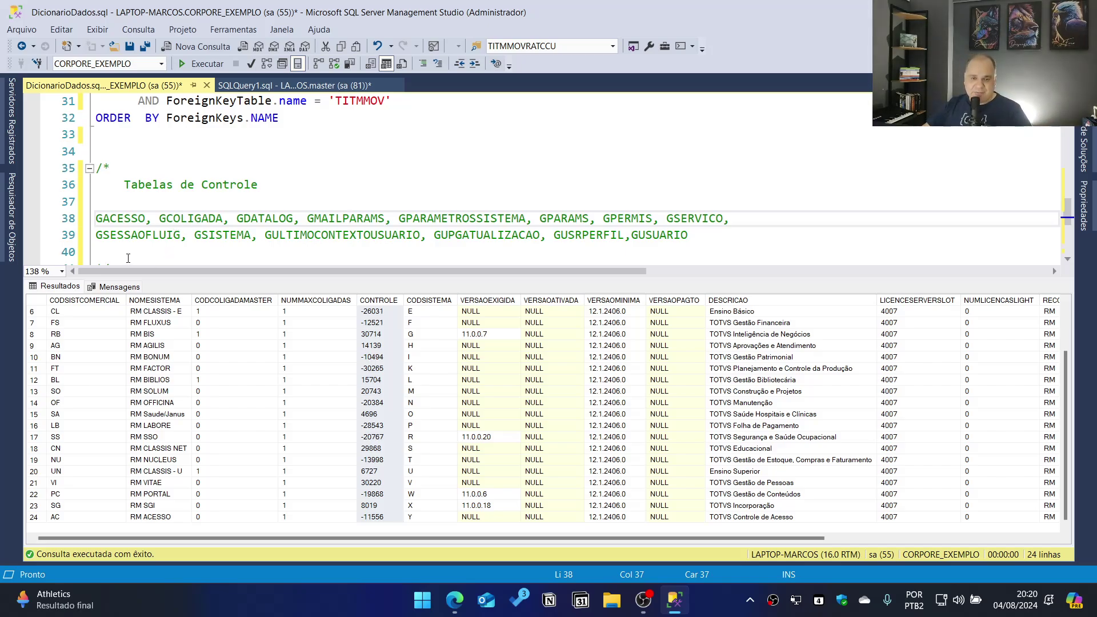
# Highlight both lines of control table names in the Tabelas de Controle comment and hide the query results
pyautogui.click(192, 255)
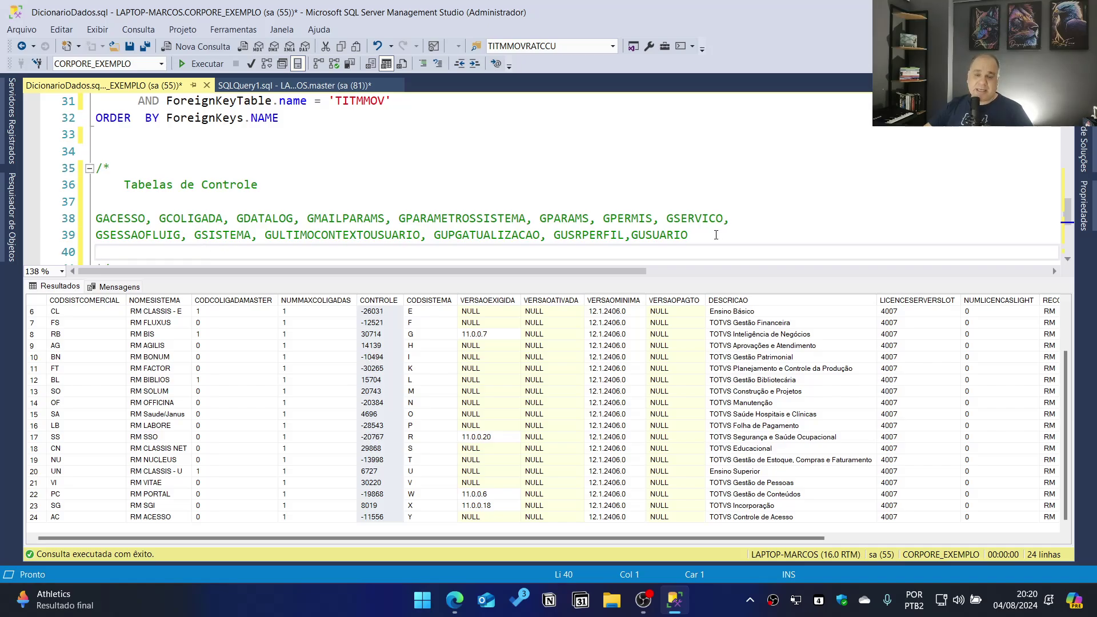
pyautogui.moveTo(716, 235); pyautogui.dragTo(74, 229)
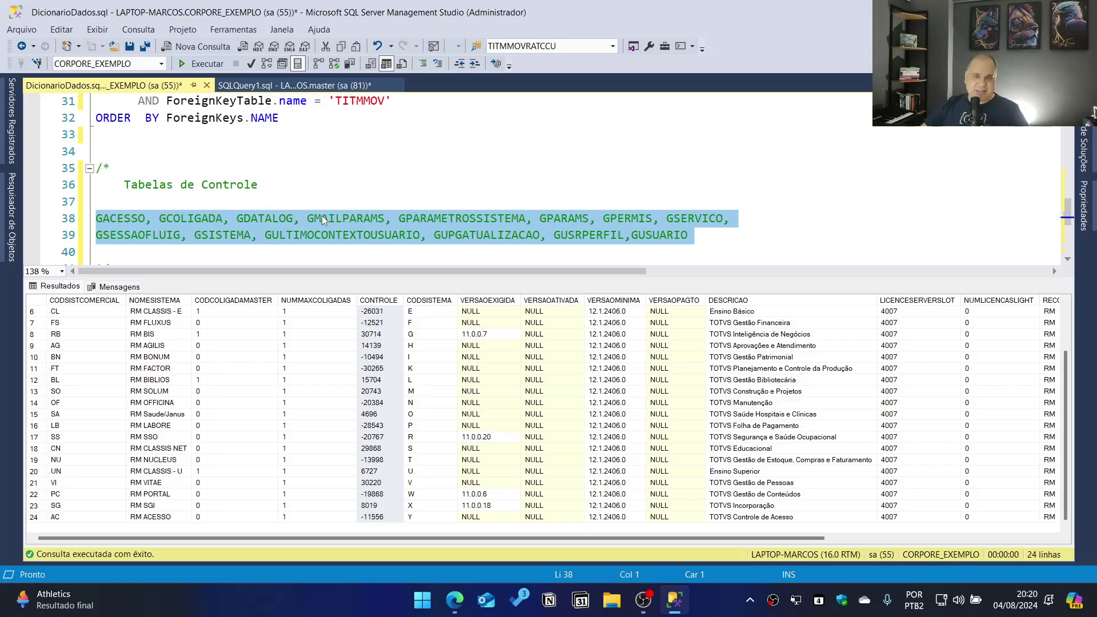
pyautogui.hotkey('ctrl', 'r')
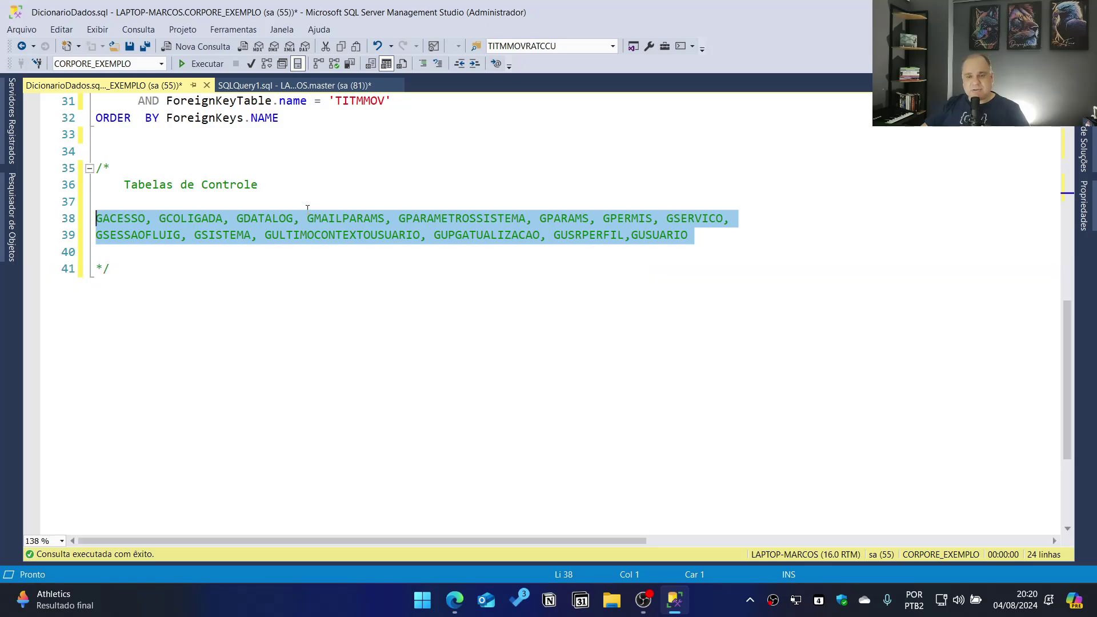
# Clear the highlight and return to the start of the script to review the GSISTEMA, GDIC, GCAMPOS and GLINKSREL queries
pyautogui.scroll(3, 310, 234)
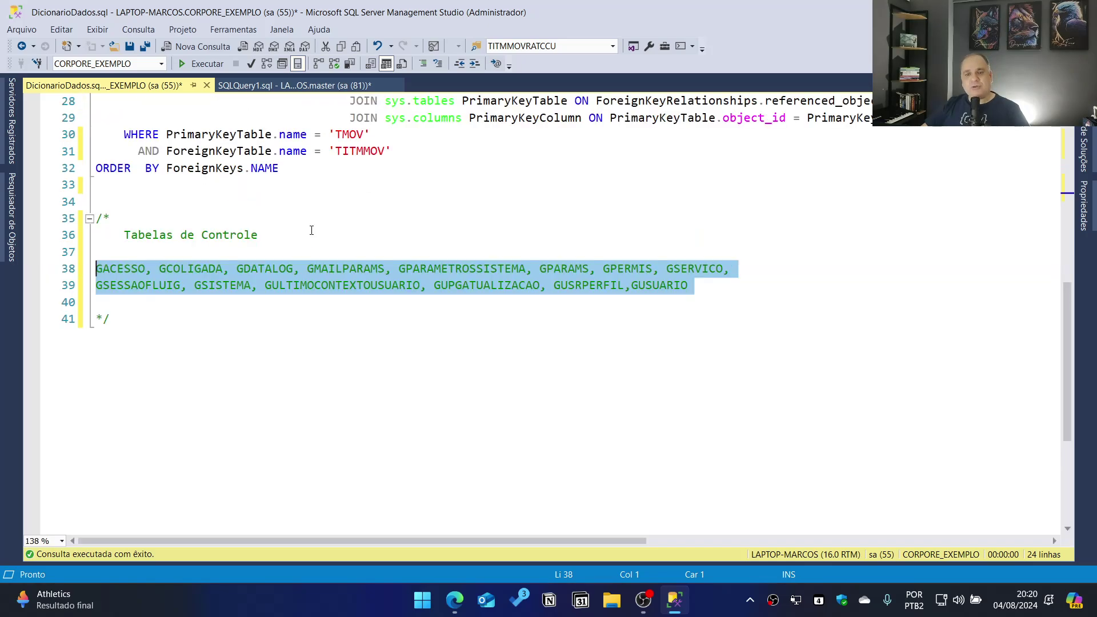
pyautogui.click(415, 252)
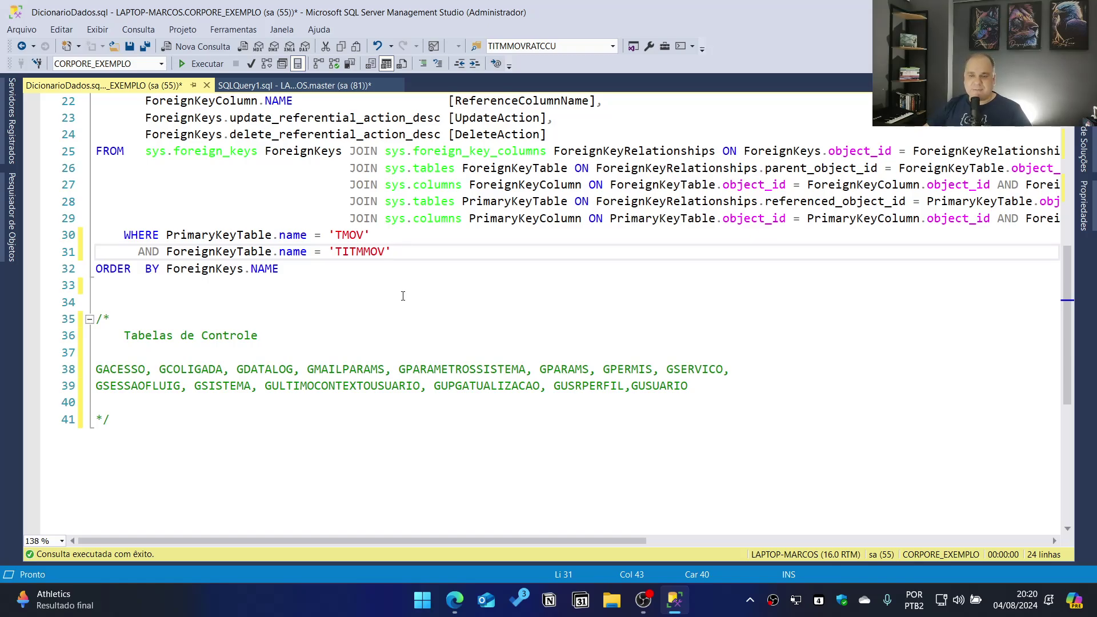
pyautogui.scroll(7, 403, 297)
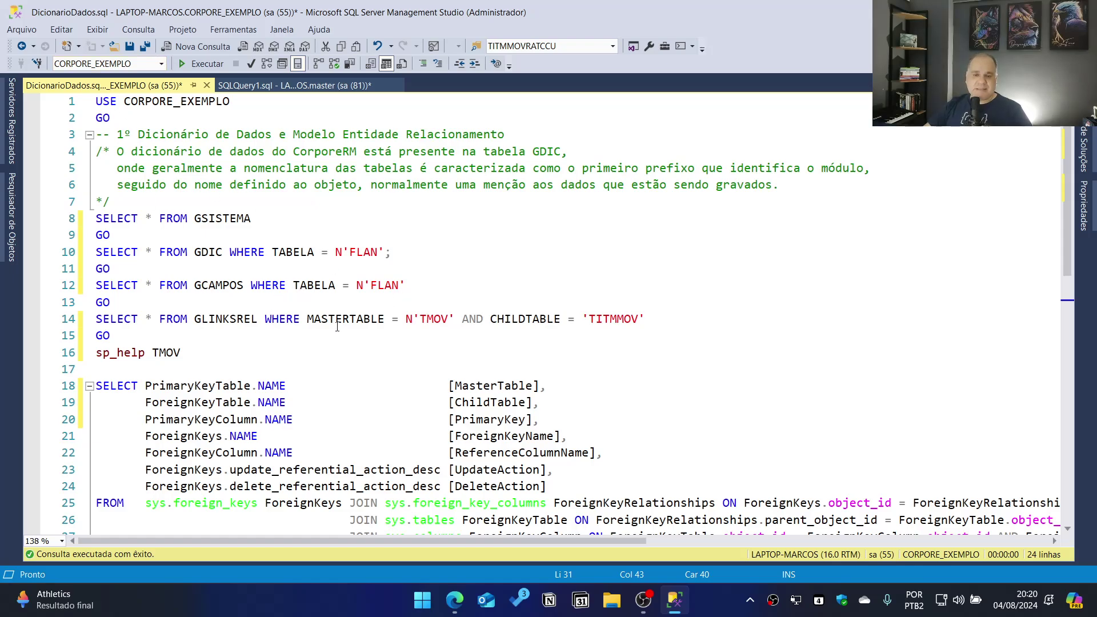
pyautogui.moveTo(338, 327)
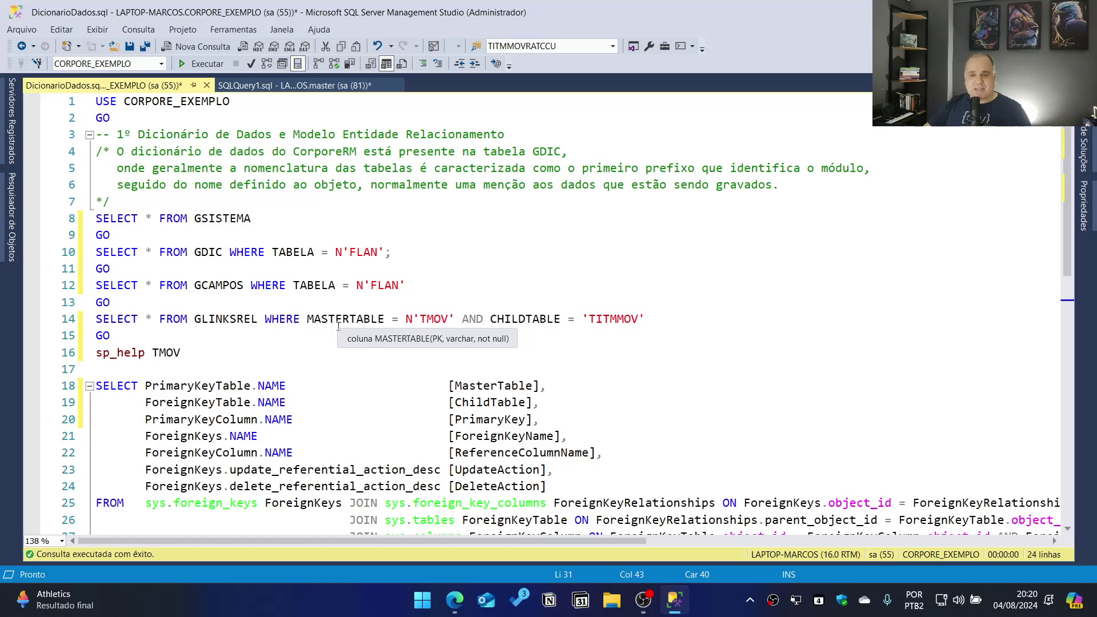